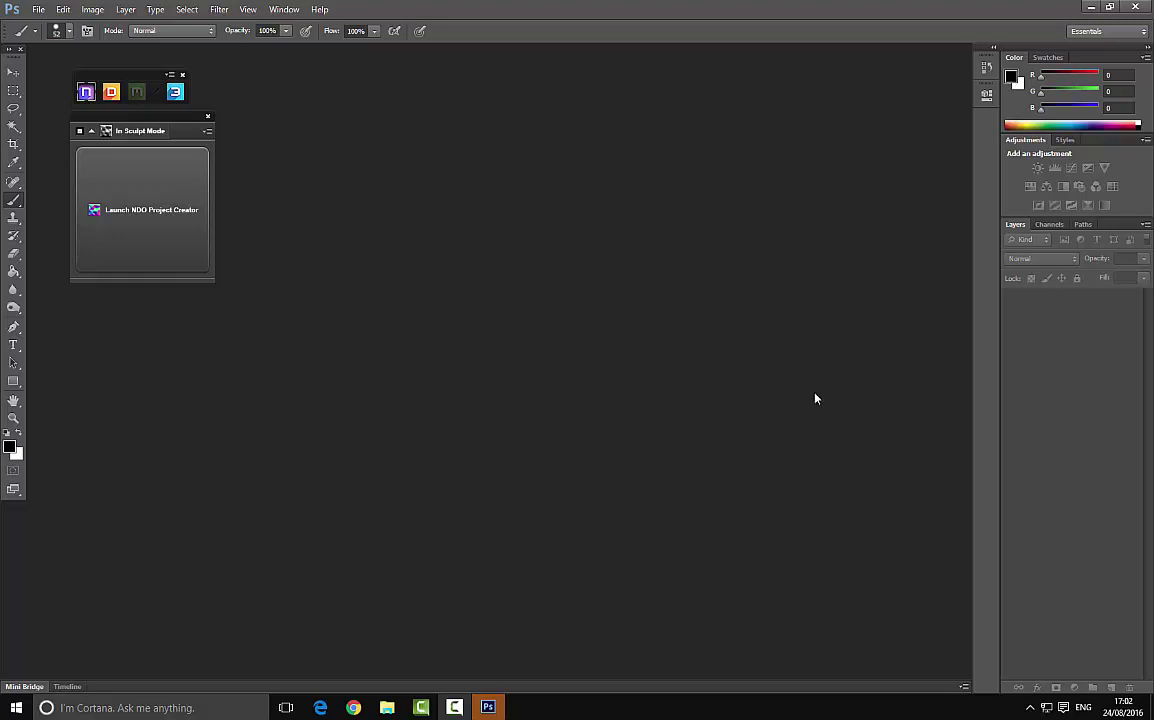
# Step: Reopen the NDO panel and position it directly beneath the relocated plugin launcher
pyautogui.click(208, 116)
pyautogui.moveTo(126, 74)
pyautogui.mouseDown()
pyautogui.moveTo(252, 118)
pyautogui.moveTo(500, 268)
pyautogui.moveTo(490, 265)
pyautogui.mouseUp()
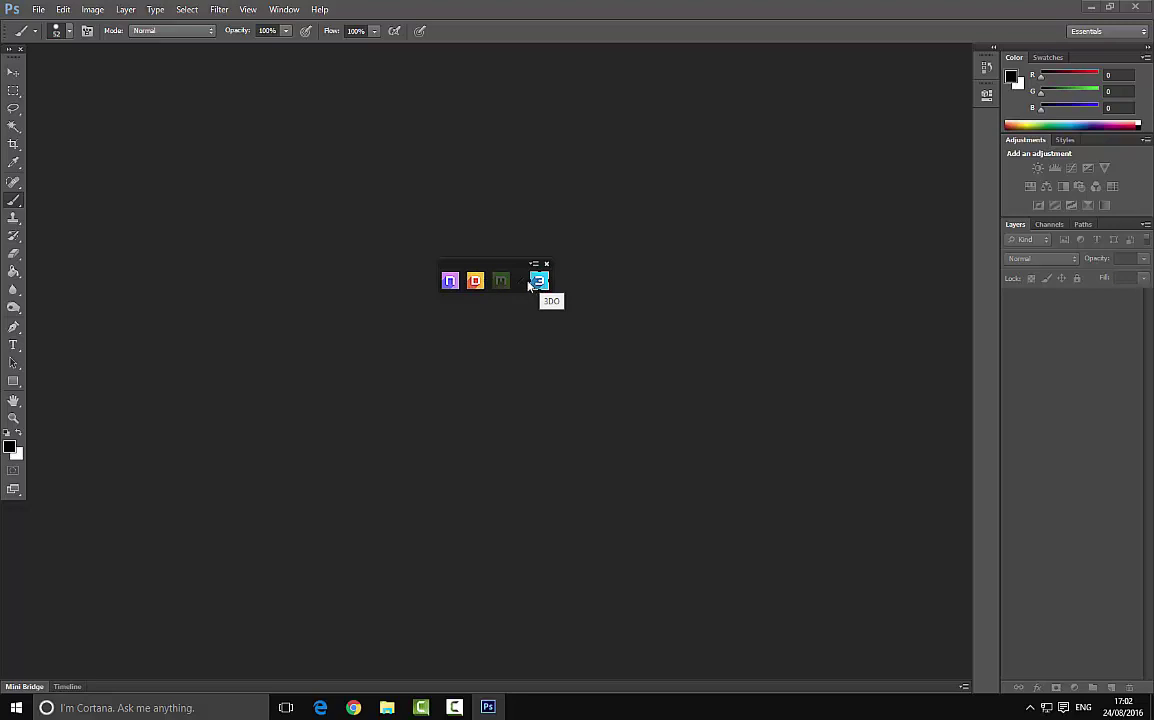
pyautogui.moveTo(513, 268); pyautogui.dragTo(162, 106)
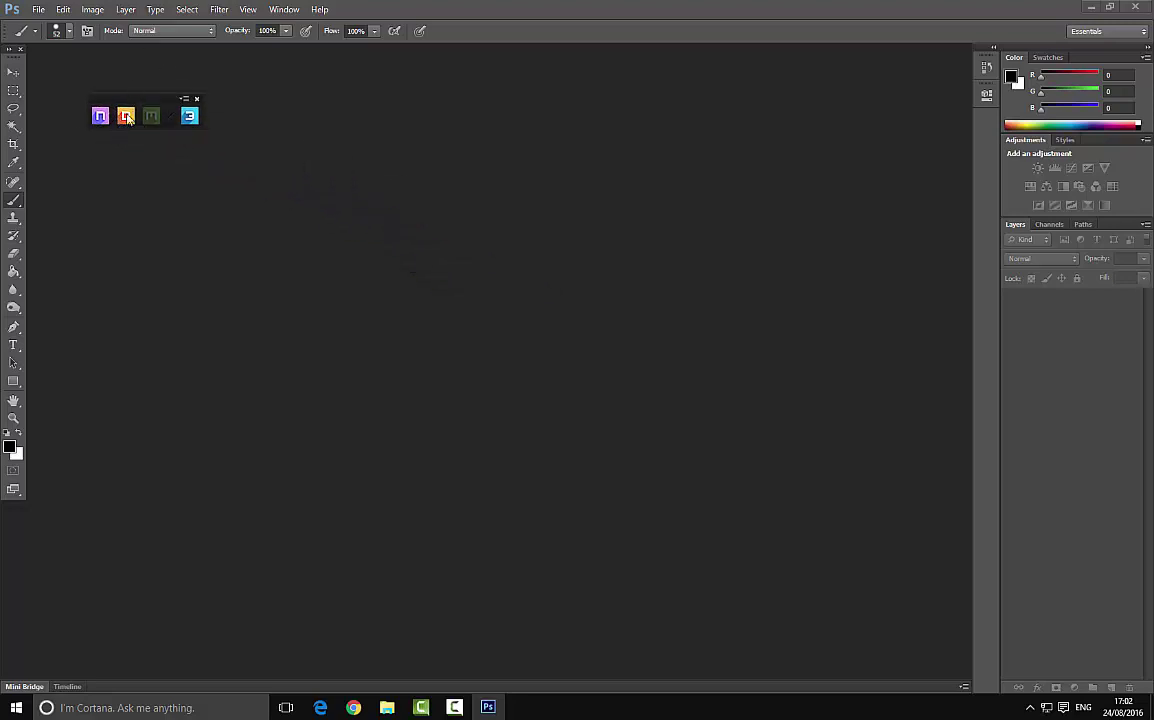
pyautogui.moveTo(139, 115); pyautogui.dragTo(222, 103)
pyautogui.click(182, 104)
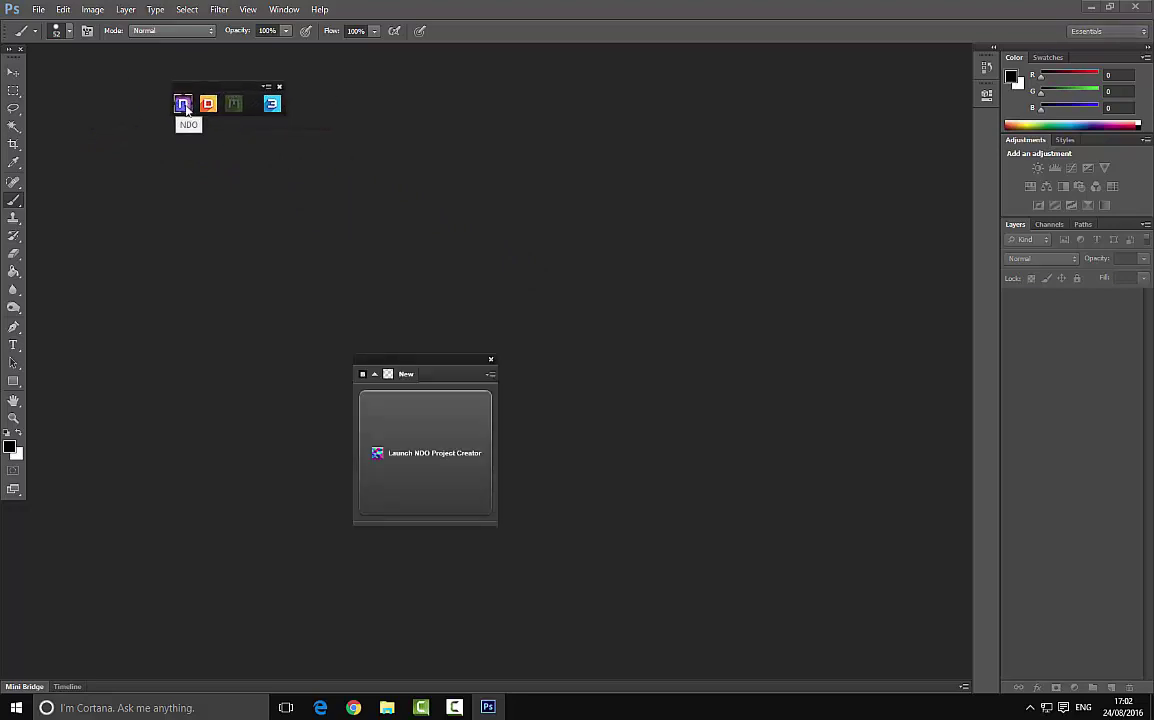
pyautogui.moveTo(422, 360); pyautogui.dragTo(239, 131)
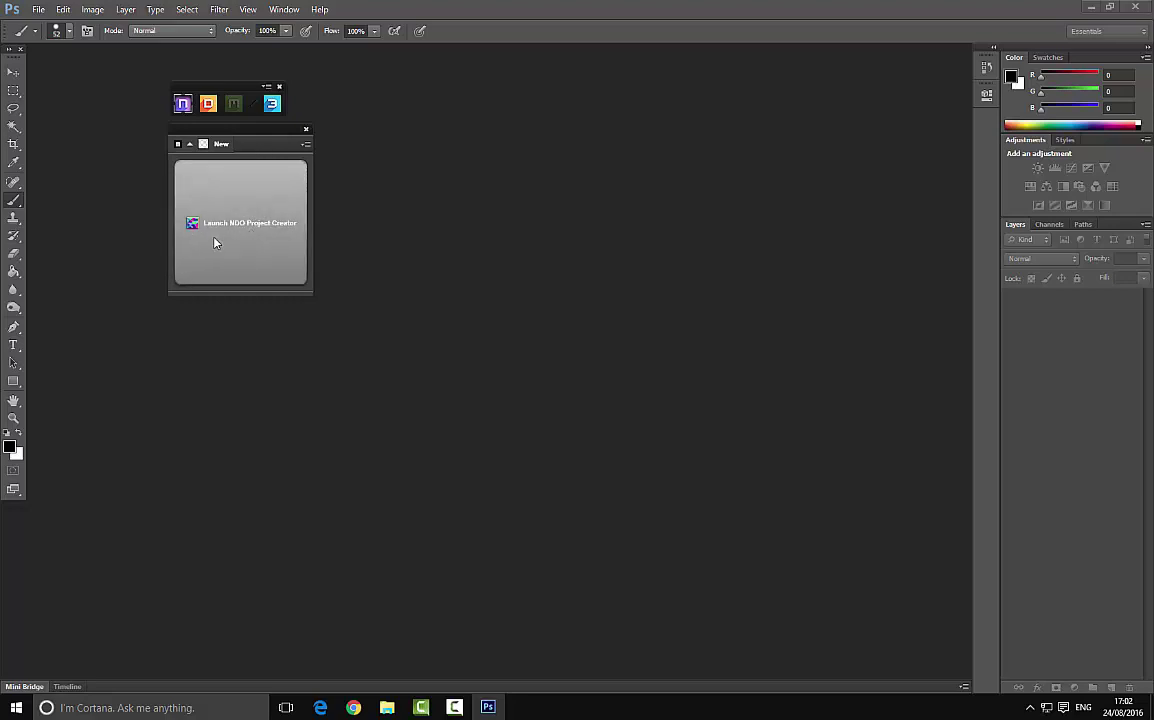
# Step: Create a new 2048 × 2048 px NDO project saved in the Desktop folder and move the NDO panels clear of the canvas
pyautogui.click(268, 235)
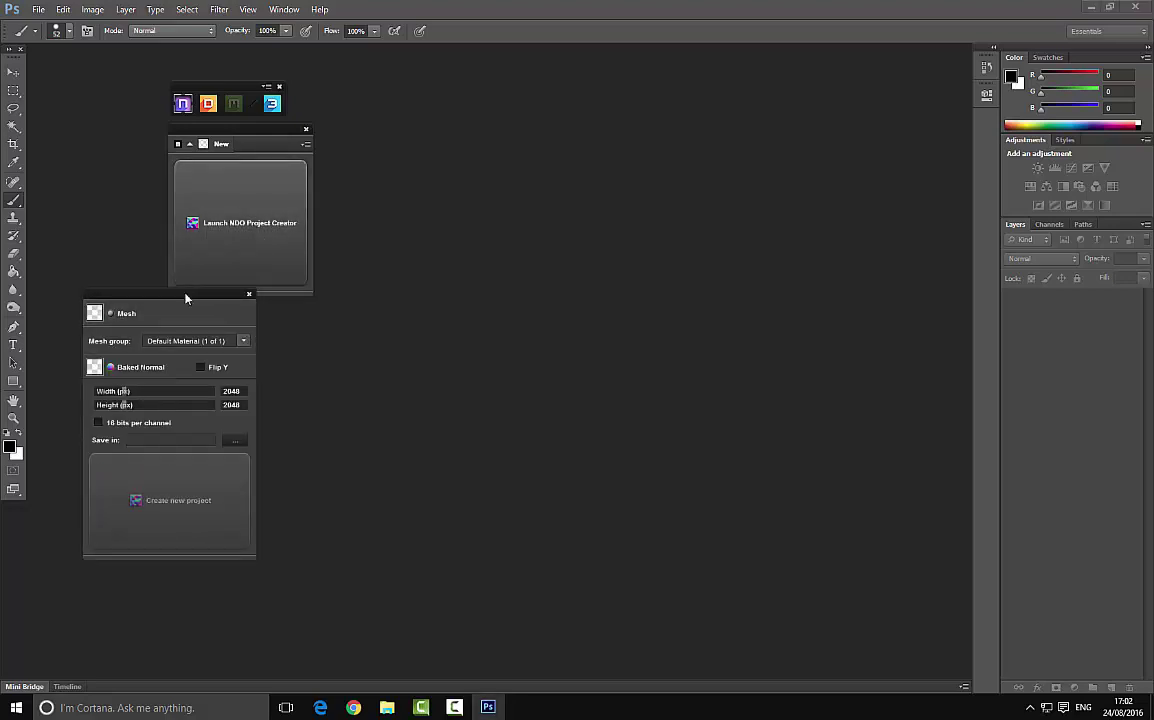
pyautogui.moveTo(193, 303); pyautogui.dragTo(263, 315)
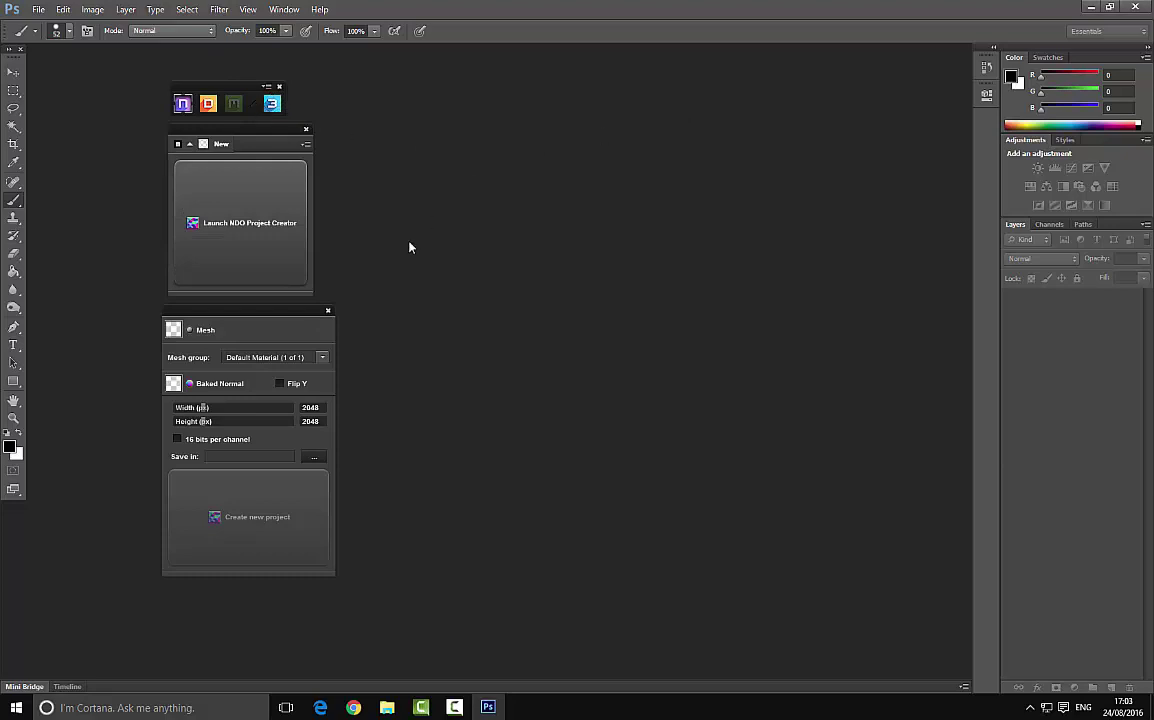
pyautogui.click(240, 214)
pyautogui.click(316, 458)
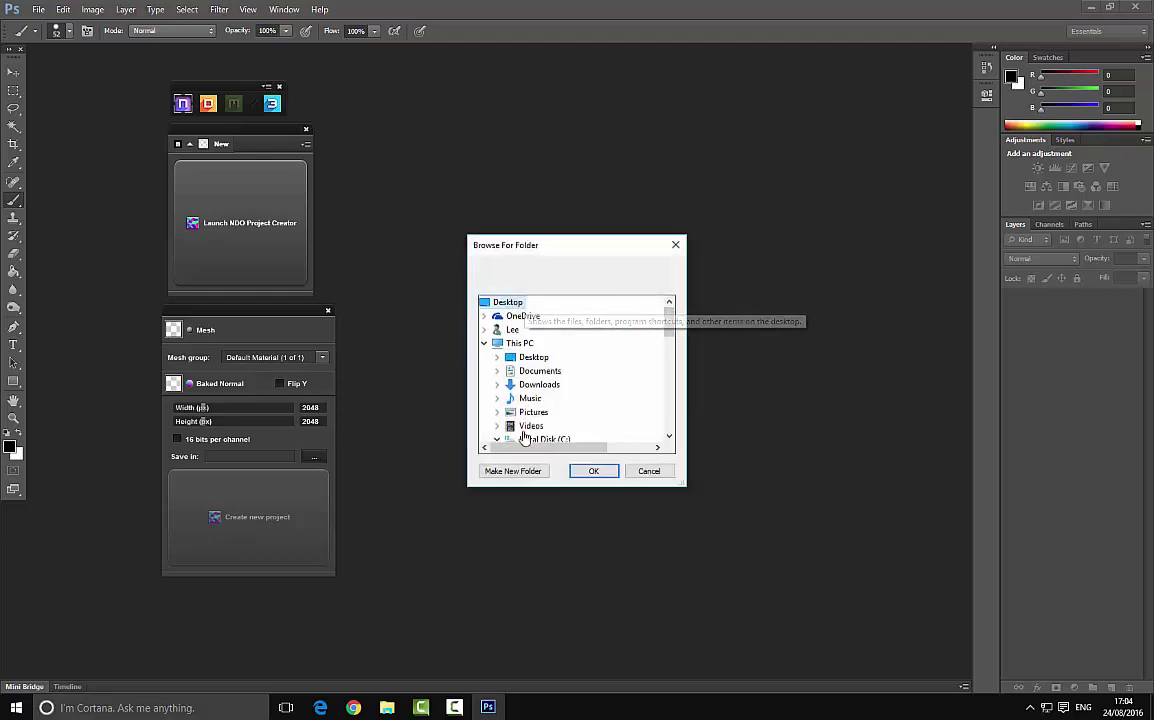
pyautogui.click(593, 473)
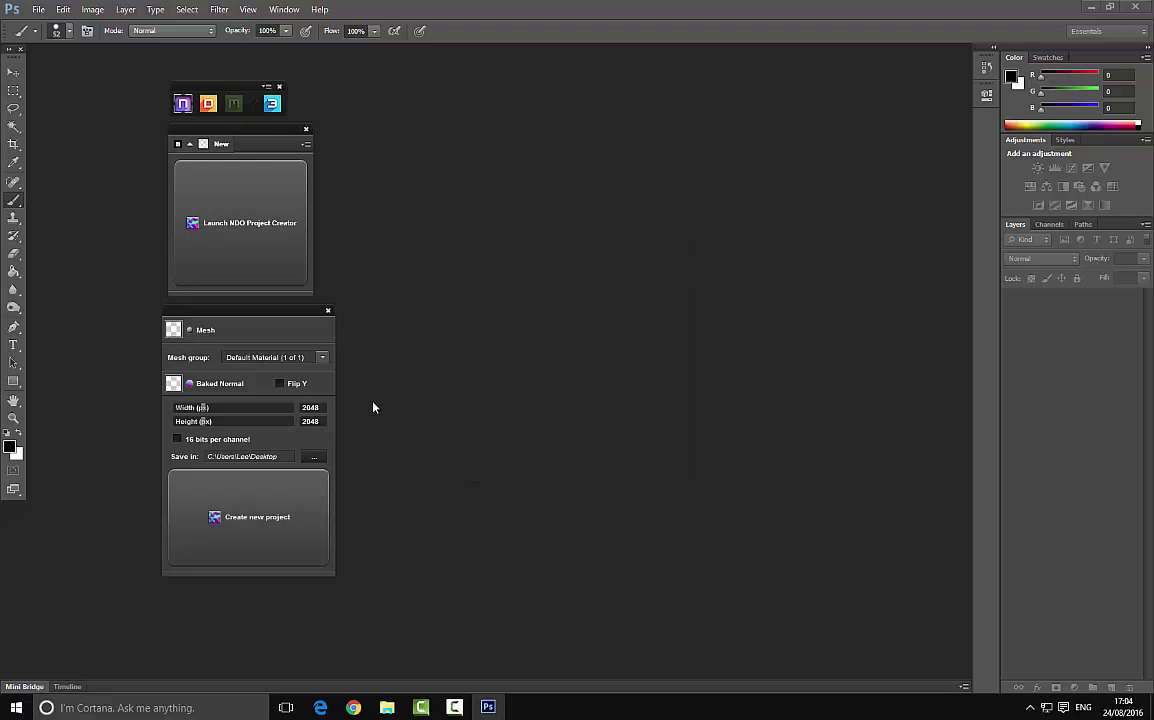
pyautogui.click(248, 521)
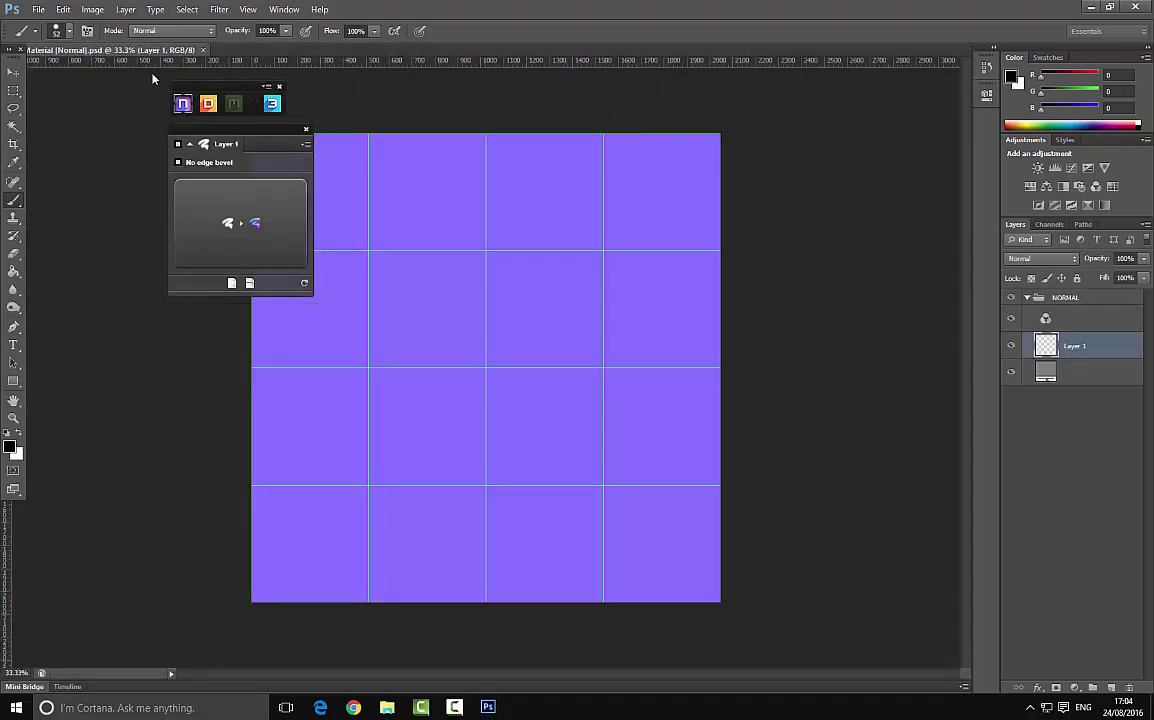
pyautogui.moveTo(248, 132); pyautogui.dragTo(147, 157)
pyautogui.moveTo(218, 94); pyautogui.dragTo(121, 123)
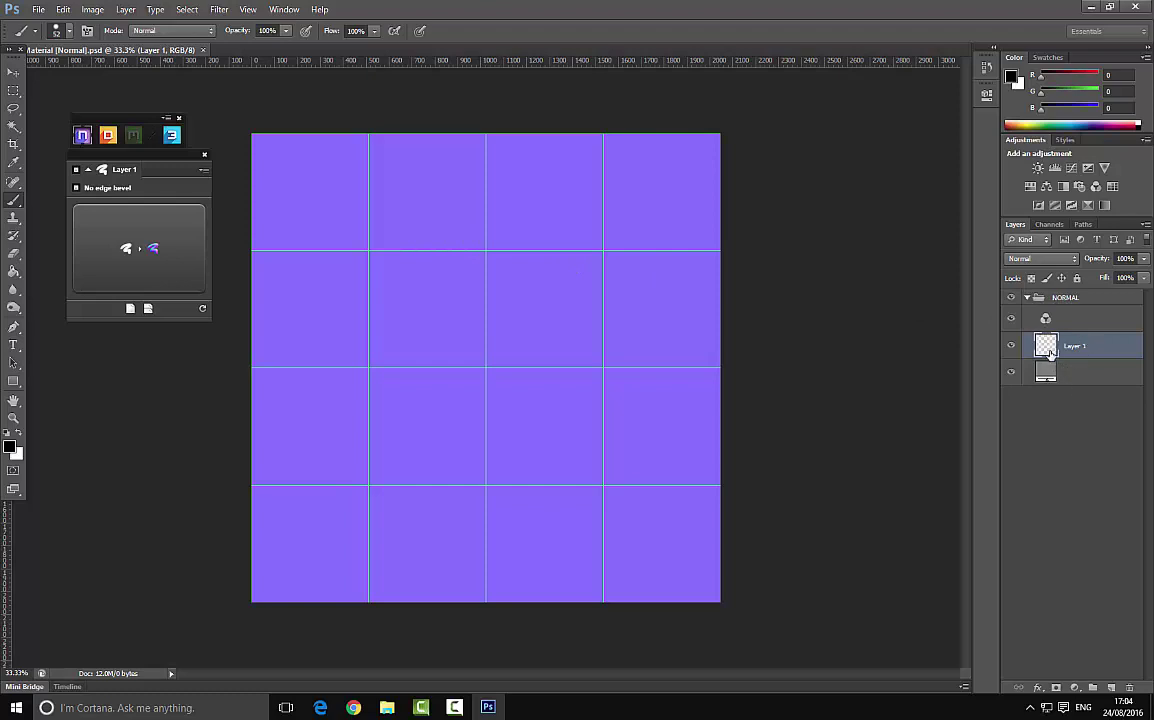
# Step: Delete the empty Layer 1 from the NORMAL group
pyautogui.hotkey('alt', ']')
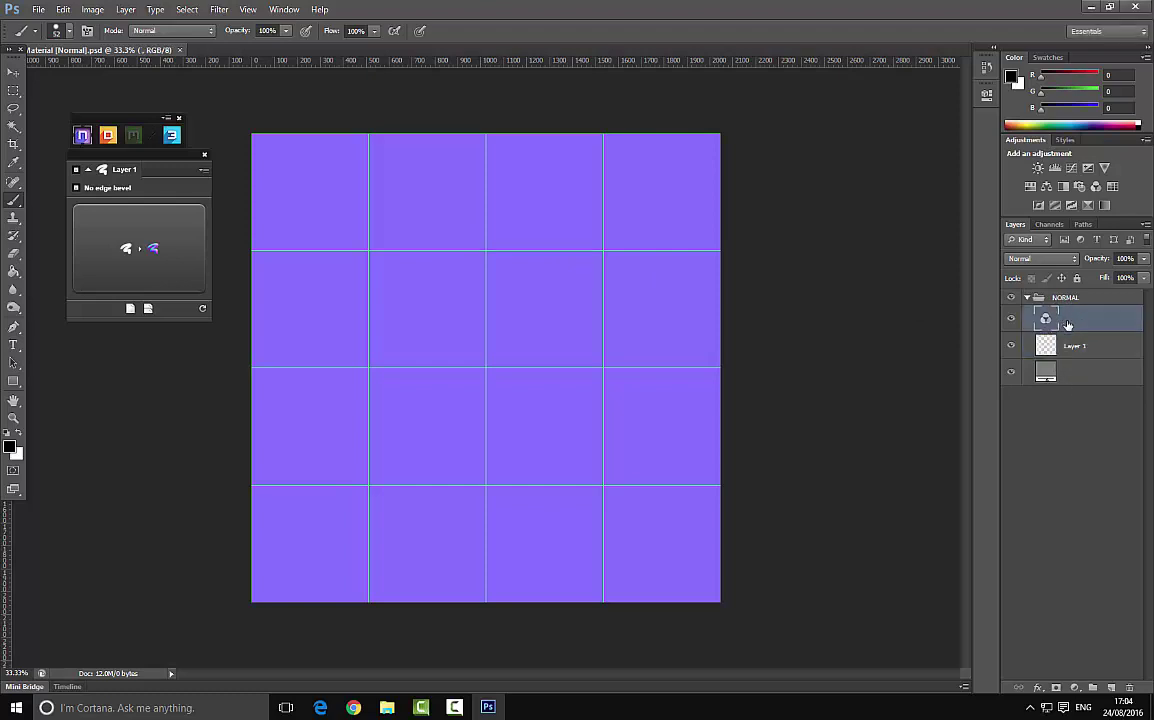
pyautogui.keyDown('ctrl'); pyautogui.click(1083, 375); pyautogui.keyUp('ctrl')
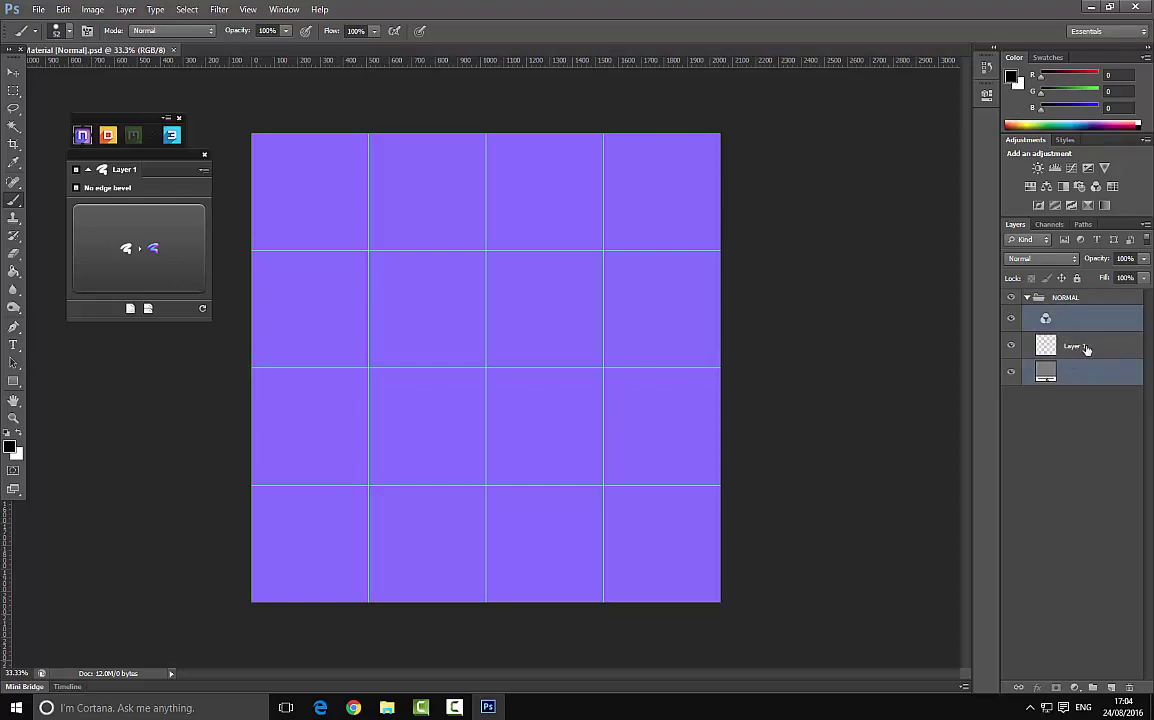
pyautogui.click(1066, 346)
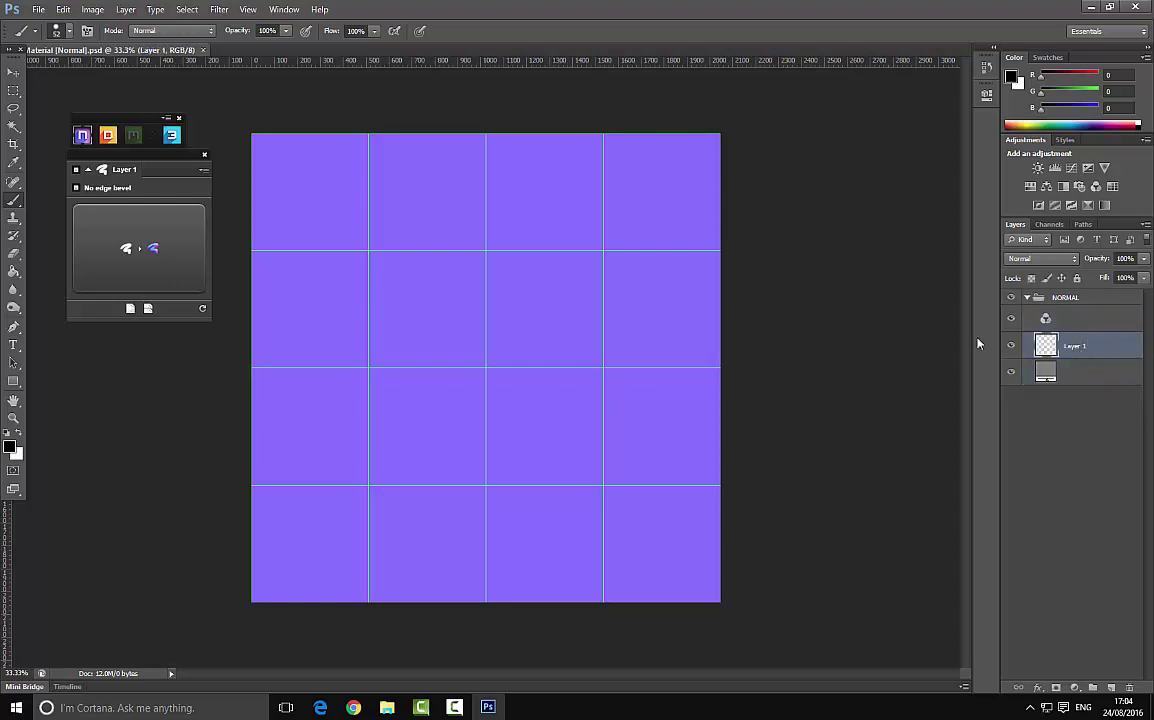
pyautogui.moveTo(1125, 350); pyautogui.dragTo(1128, 690)
pyautogui.press('Return')
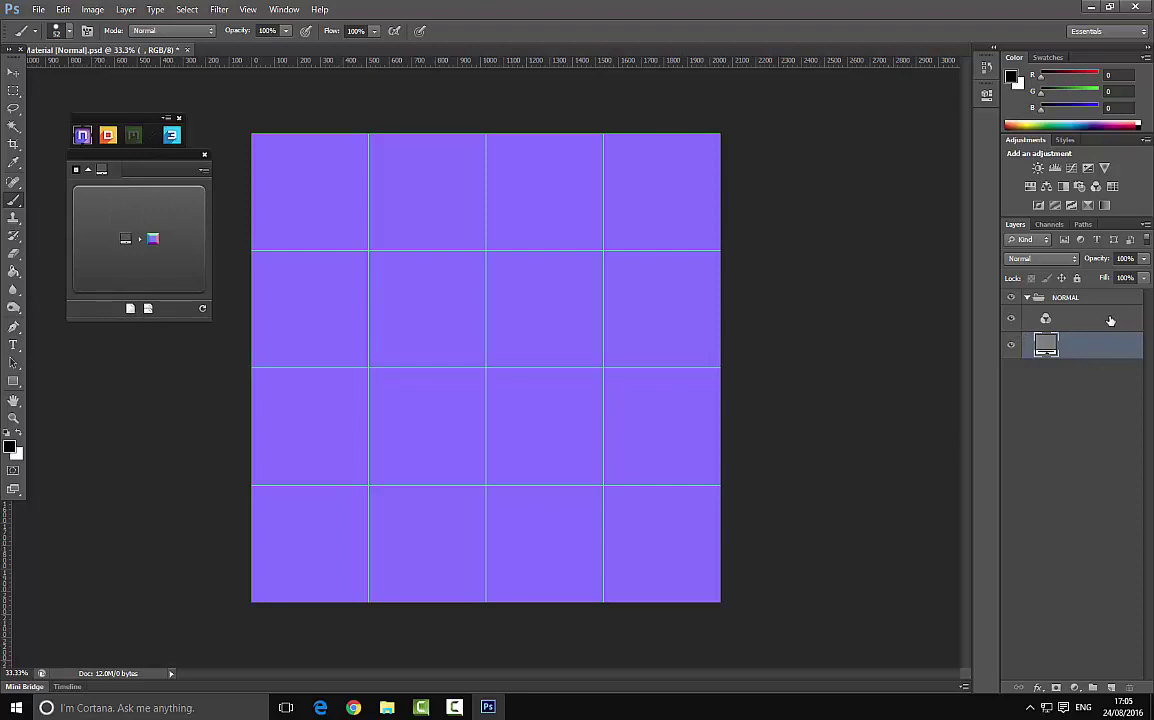
# Step: Add an edgeless sculpt layer and brush a winding S-shaped stroke down the middle of the canvas
pyautogui.click(131, 310)
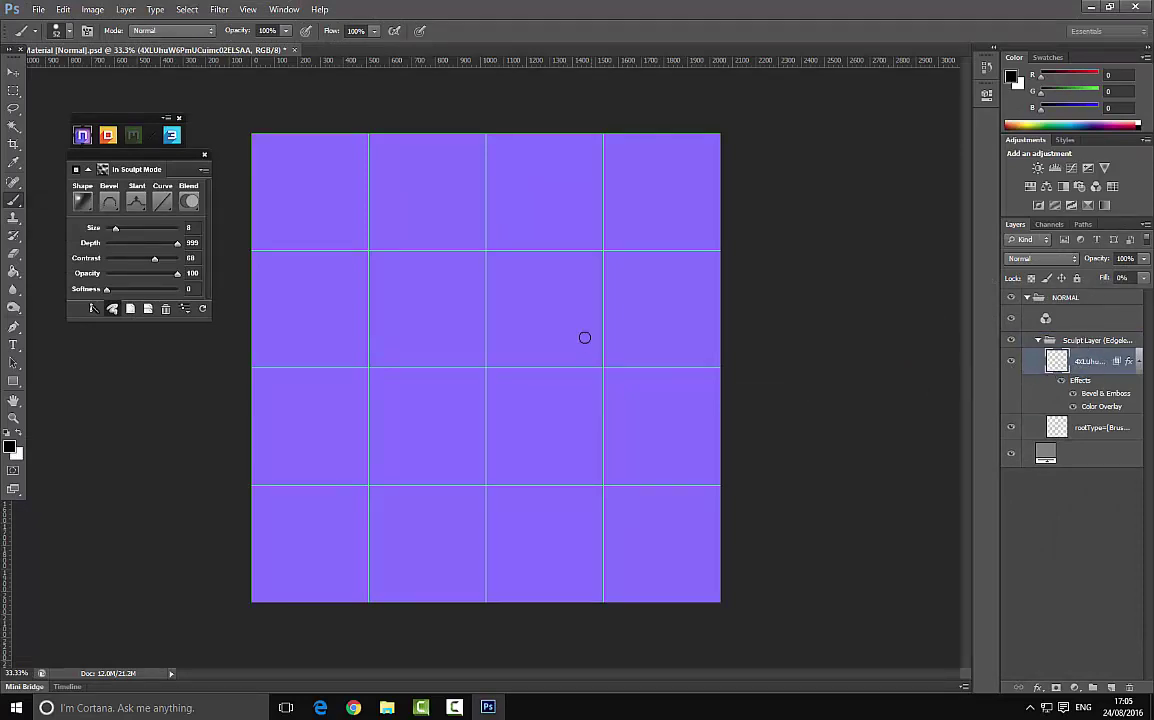
pyautogui.moveTo(540, 197)
pyautogui.mouseDown()
pyautogui.moveTo(504, 220)
pyautogui.moveTo(568, 298)
pyautogui.moveTo(537, 323)
pyautogui.moveTo(464, 341)
pyautogui.moveTo(443, 388)
pyautogui.moveTo(550, 424)
pyautogui.mouseUp()
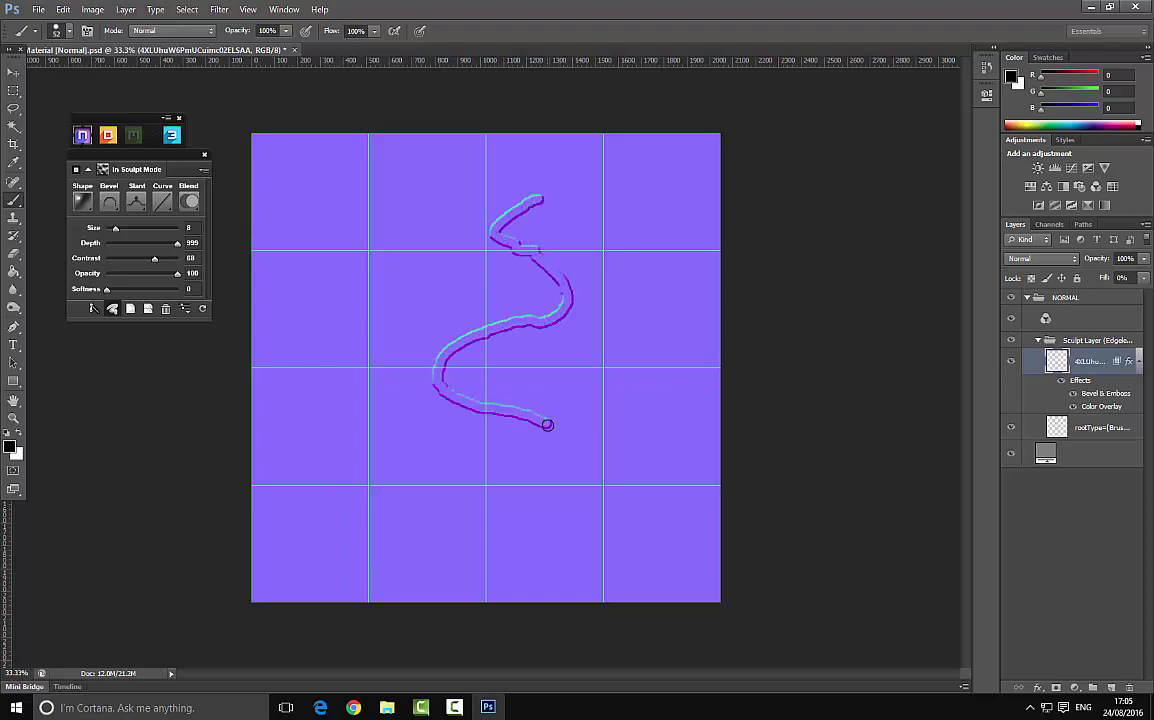
# Step: Hide the canvas guides and paint a long second stroke that curves around beneath the first one
pyautogui.click(247, 10)
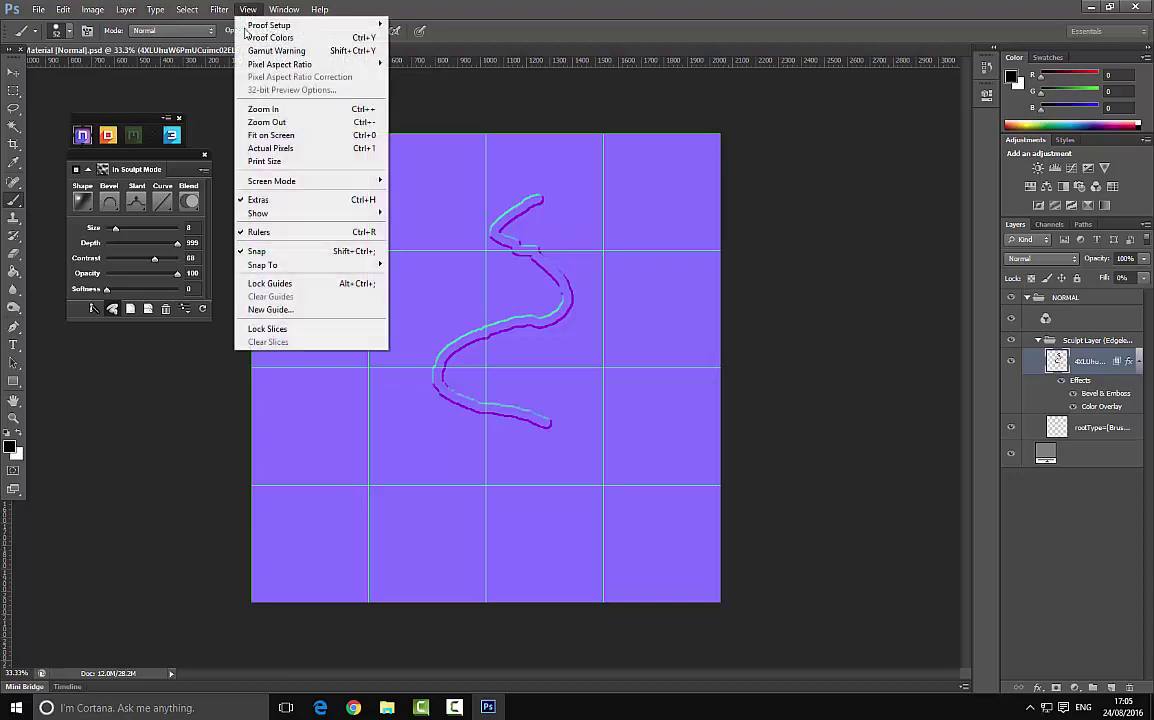
pyautogui.click(265, 203)
pyautogui.moveTo(437, 222)
pyautogui.mouseDown()
pyautogui.moveTo(401, 236)
pyautogui.moveTo(389, 274)
pyautogui.moveTo(433, 290)
pyautogui.moveTo(353, 368)
pyautogui.moveTo(369, 421)
pyautogui.moveTo(486, 494)
pyautogui.moveTo(601, 478)
pyautogui.moveTo(603, 379)
pyautogui.moveTo(674, 297)
pyautogui.moveTo(578, 192)
pyautogui.mouseUp()
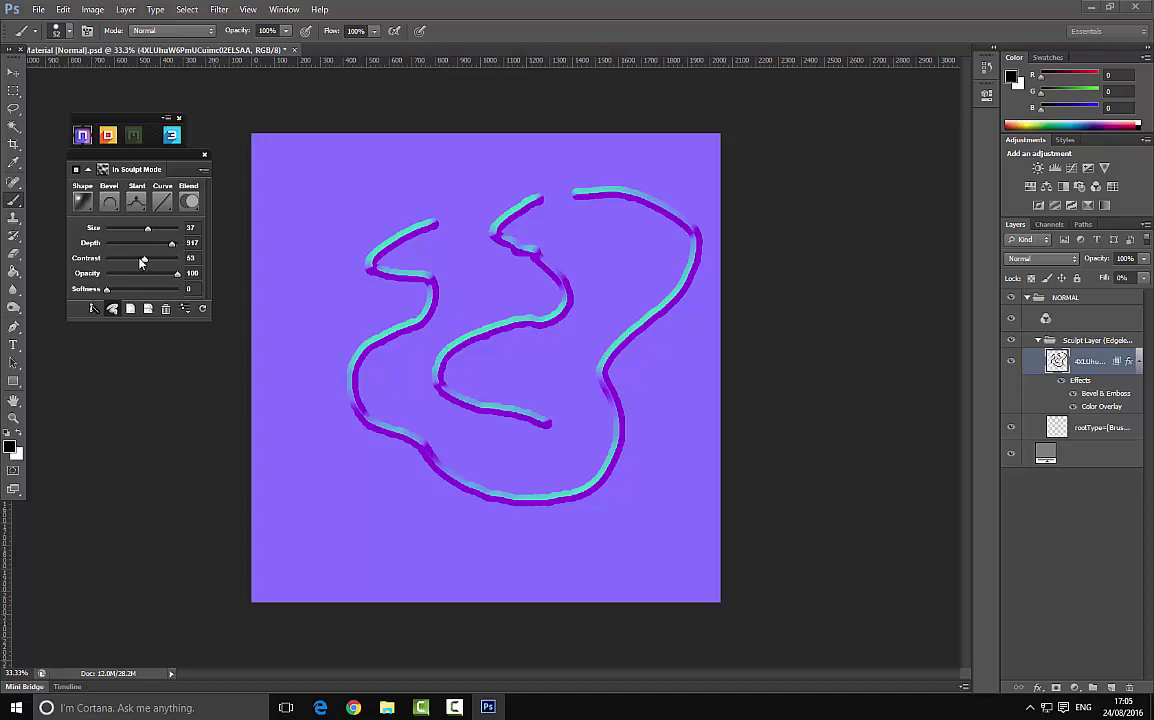
# Step: Adjust the sculpt settings to size 24, depth 999, contrast 78 and softness 7
pyautogui.moveTo(134, 262); pyautogui.dragTo(133, 262)
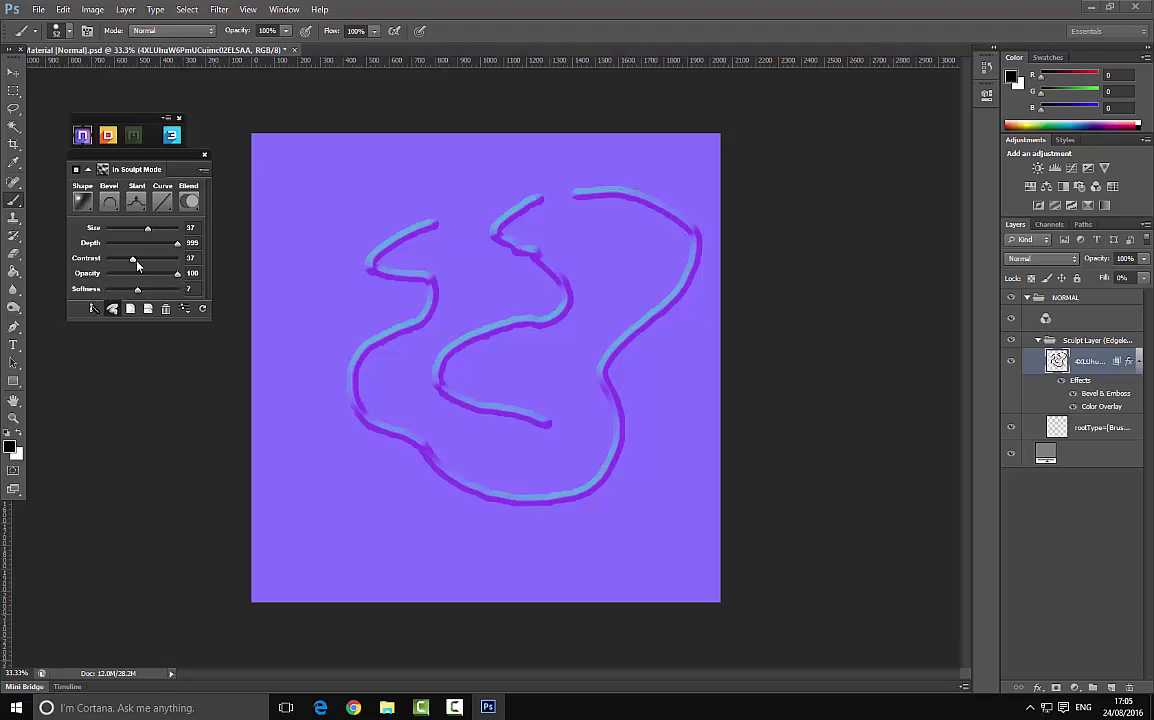
pyautogui.moveTo(148, 228); pyautogui.dragTo(133, 228)
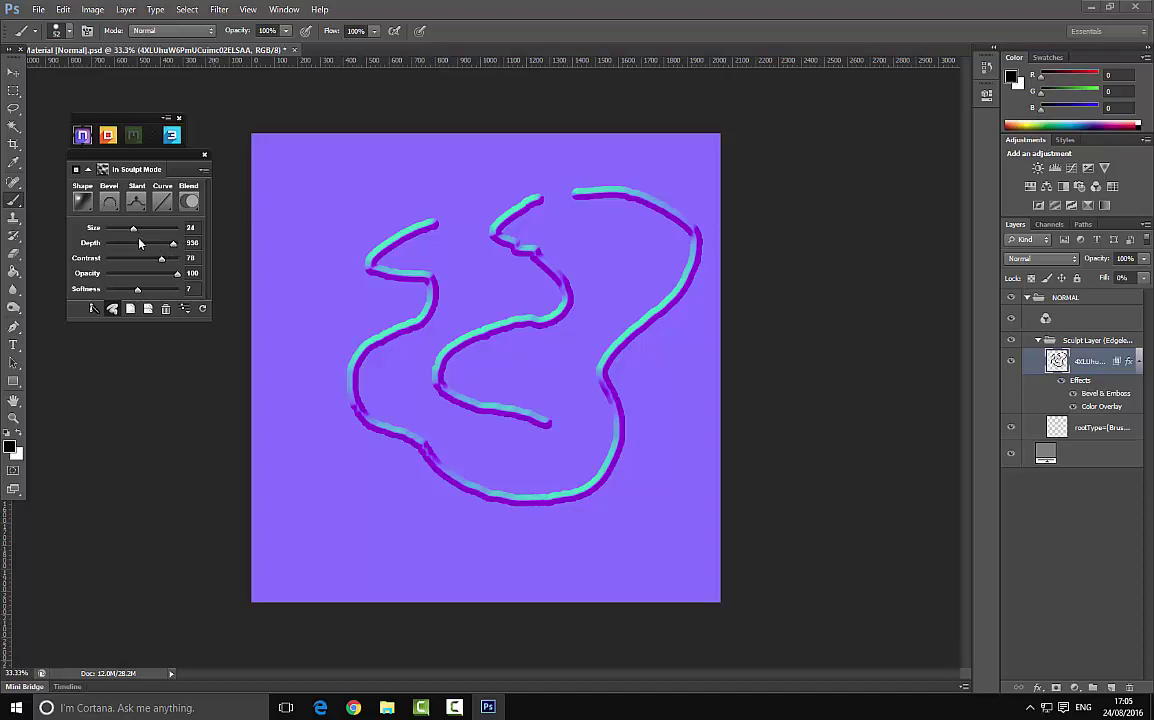
pyautogui.moveTo(146, 247); pyautogui.dragTo(484, 248)
# Step: Try the Chiseled shape on the sculpted strokes and restore the Smooth shape
pyautogui.click(84, 203)
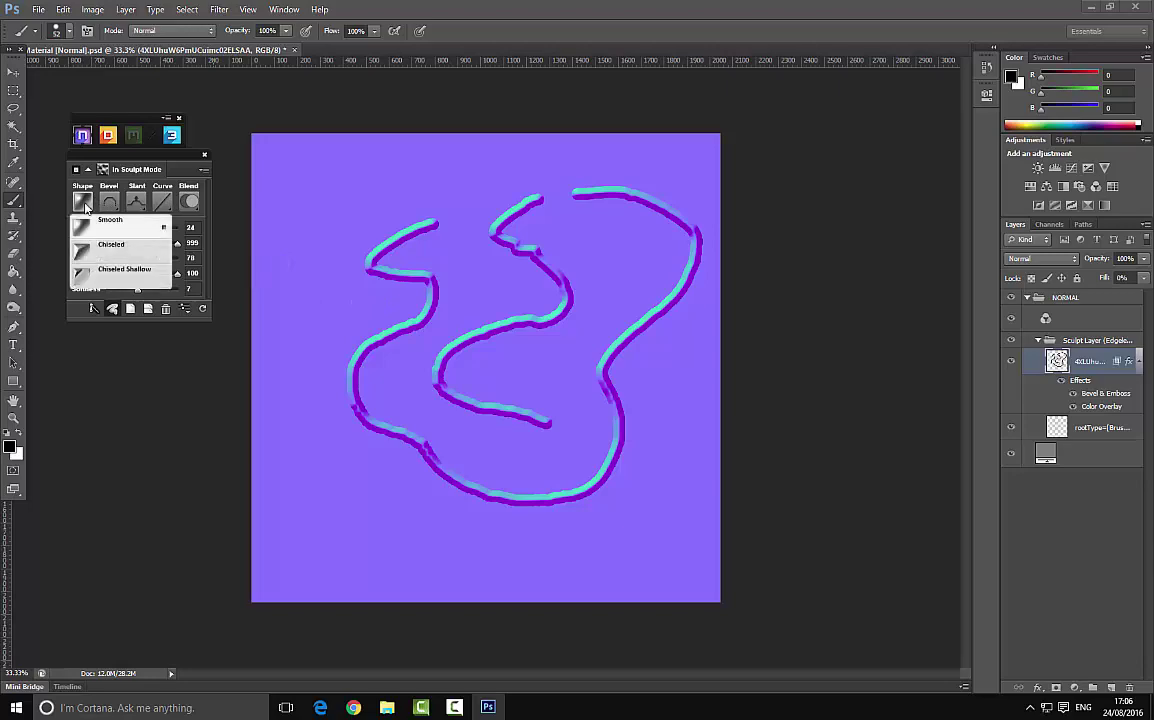
pyautogui.click(137, 255)
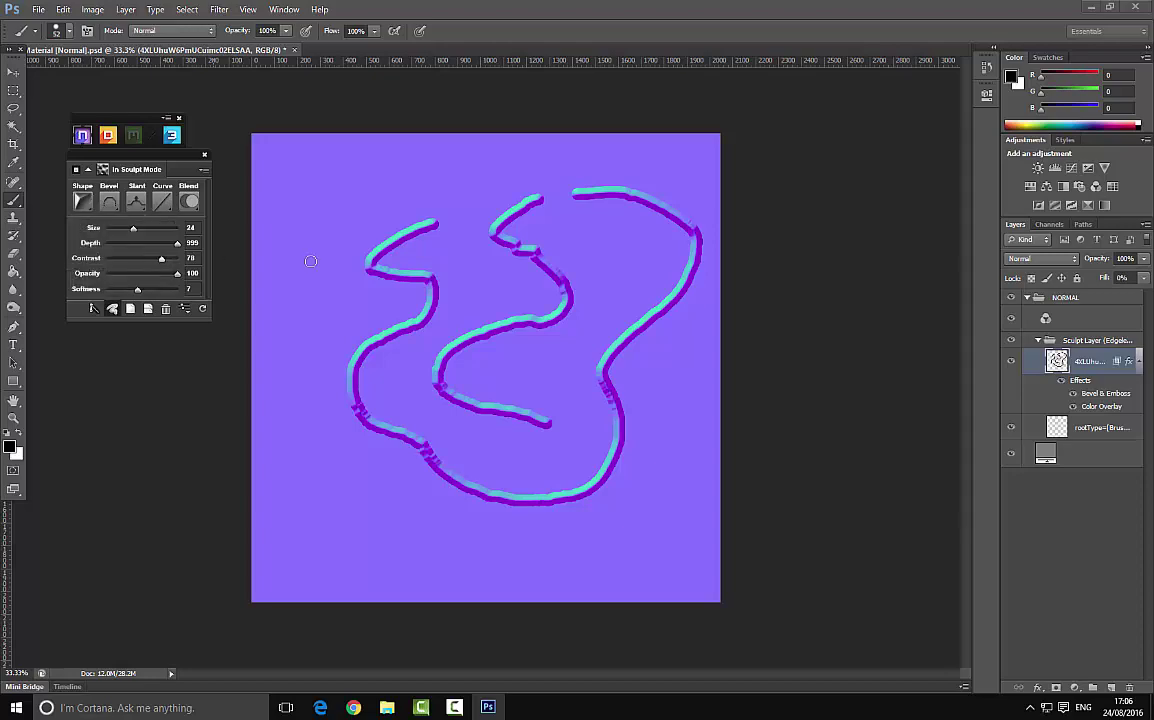
pyautogui.click(82, 200)
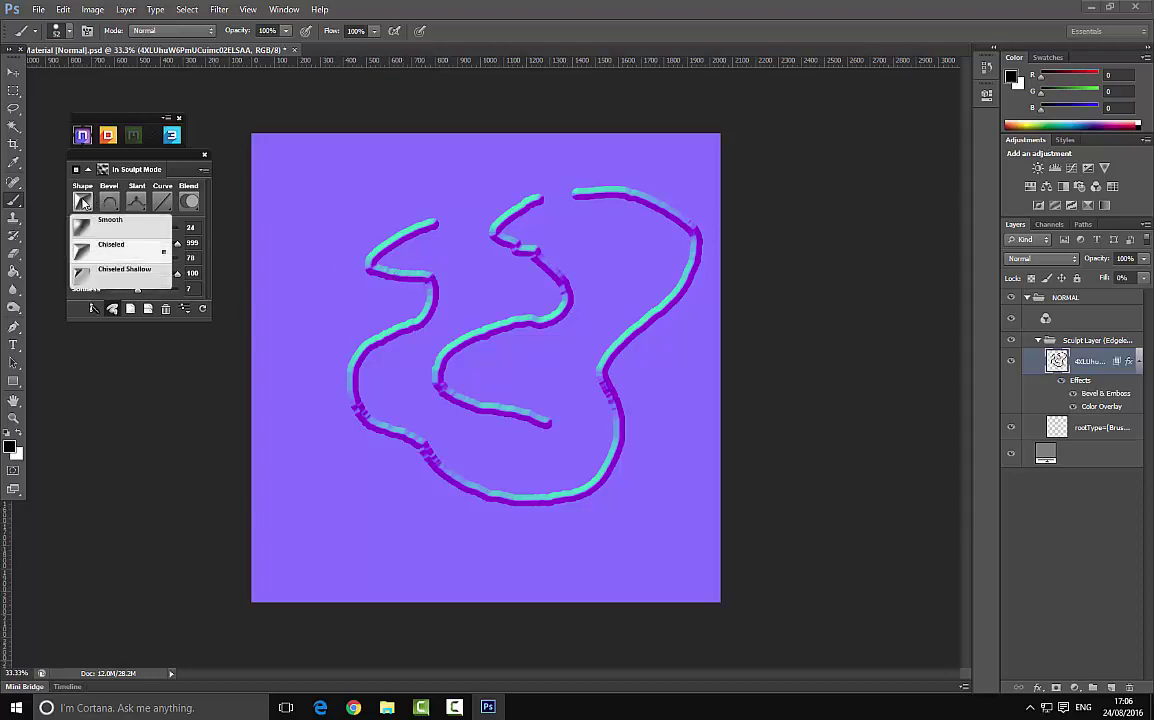
pyautogui.click(113, 225)
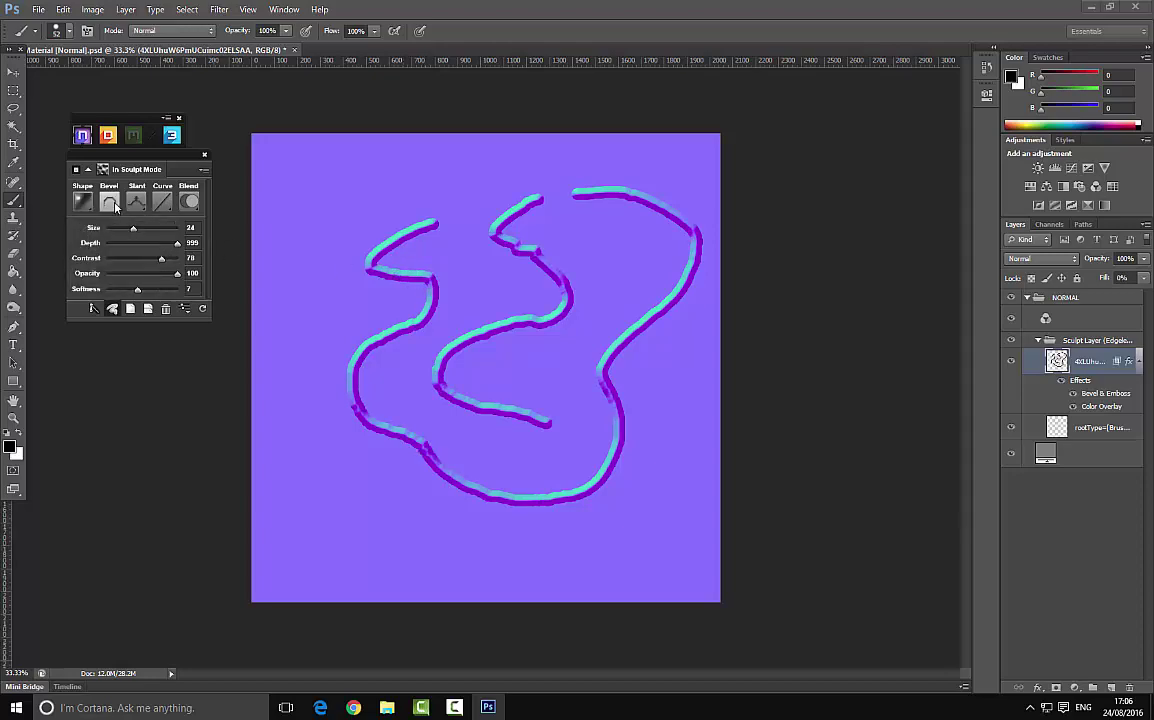
# Step: Try the Groove bevel on the sculpted strokes and restore the Inner bevel
pyautogui.click(110, 202)
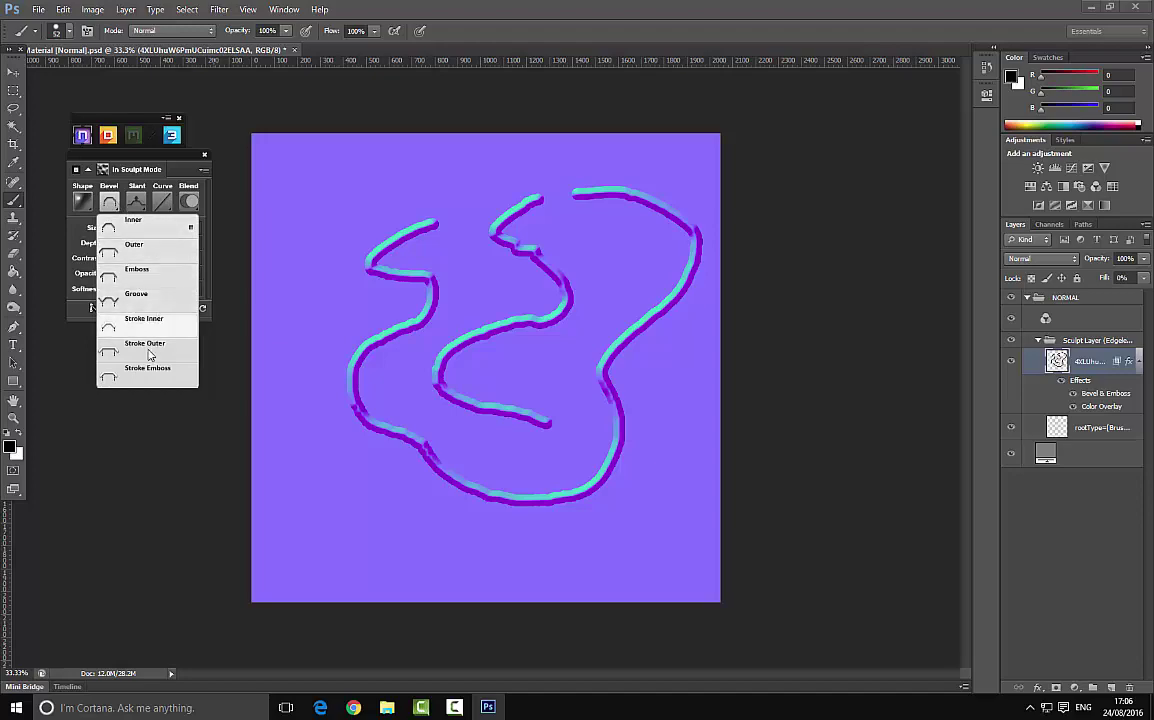
pyautogui.click(147, 298)
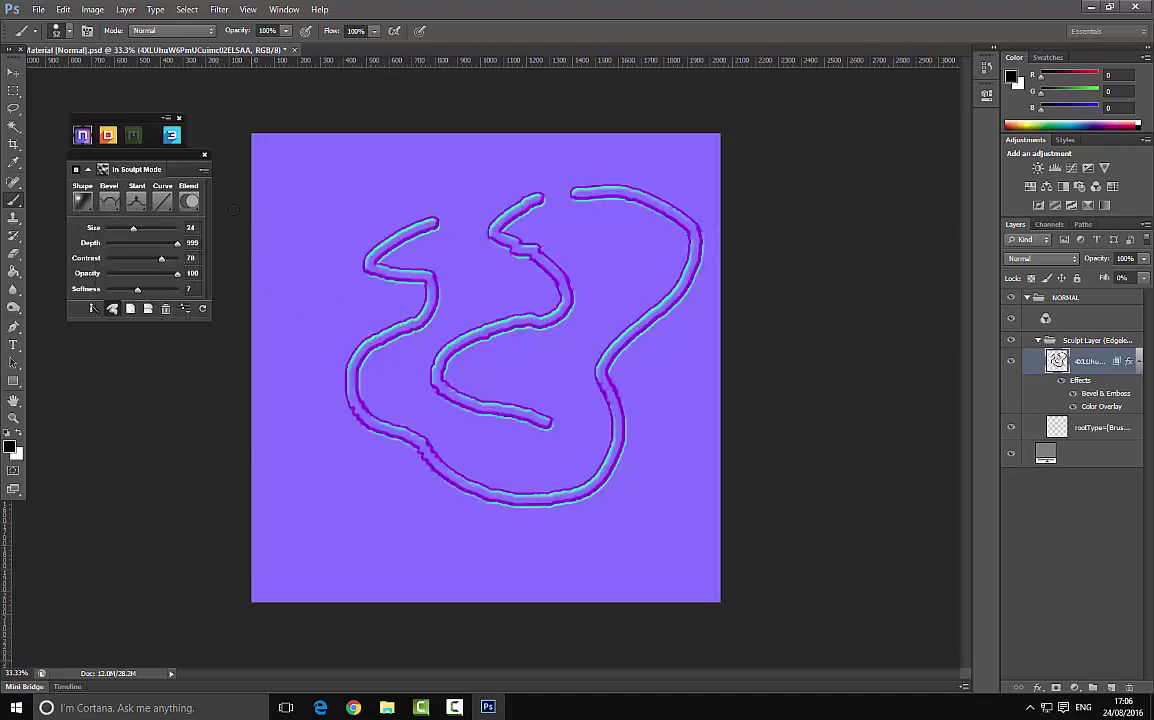
pyautogui.click(108, 203)
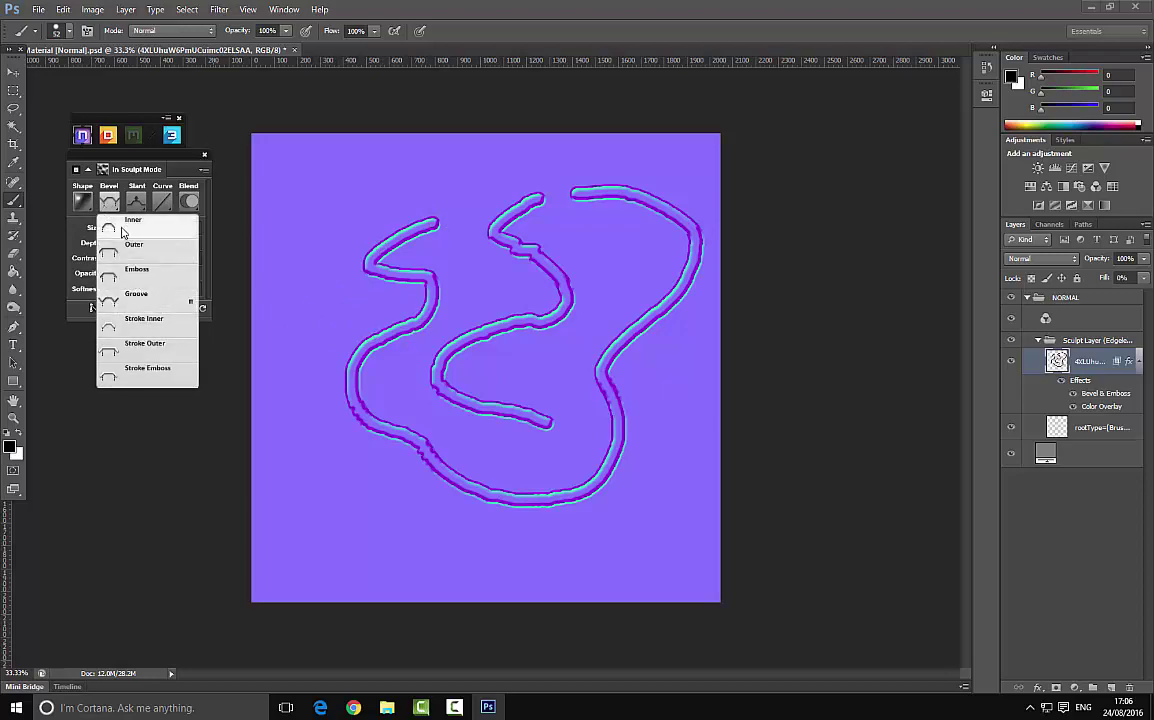
pyautogui.click(122, 230)
# Step: Set the slant of the sculpted strokes to Down
pyautogui.click(137, 202)
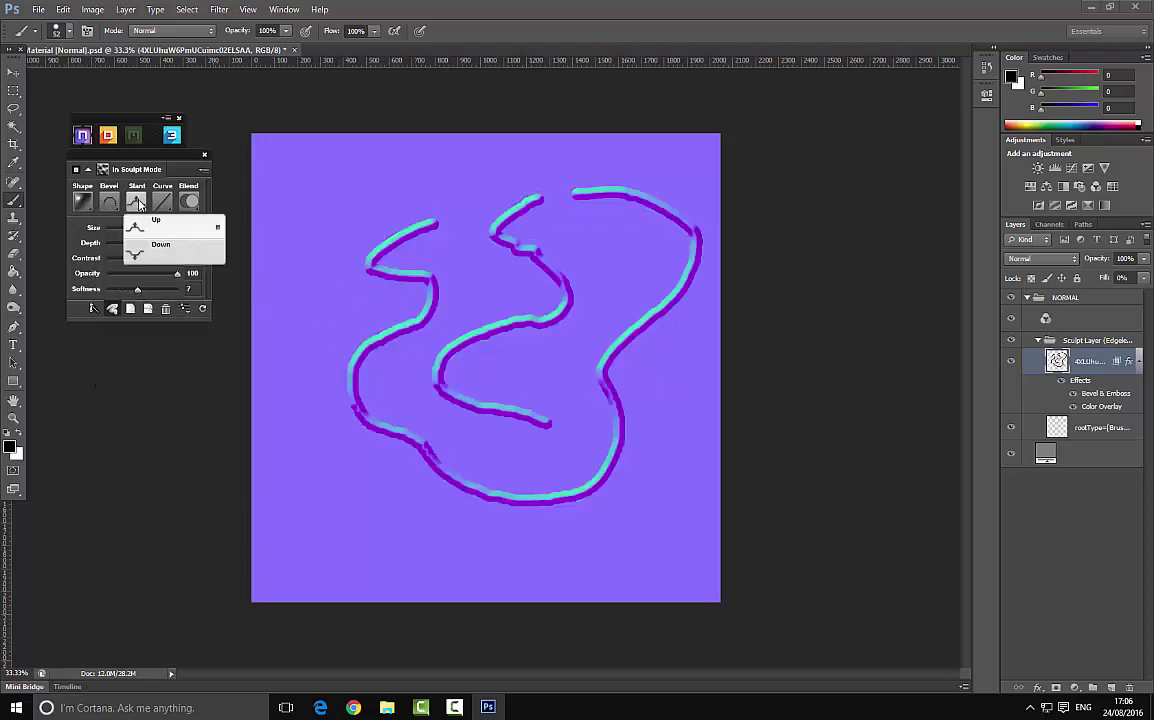
pyautogui.click(160, 250)
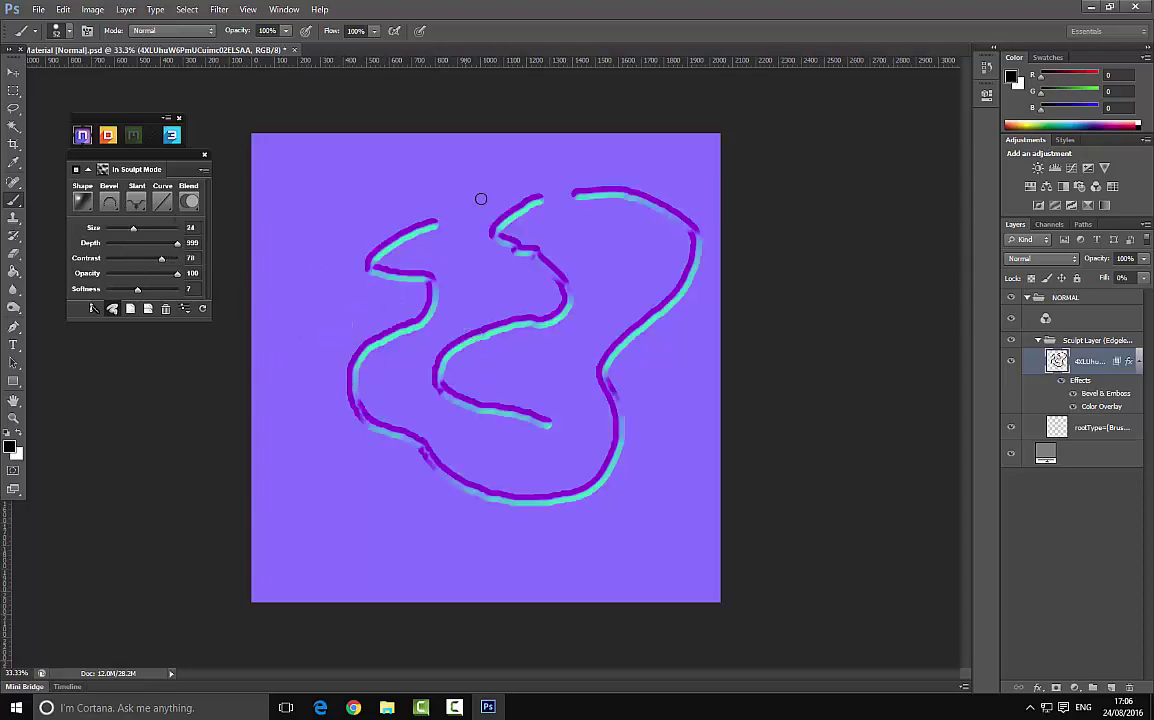
pyautogui.click(165, 202)
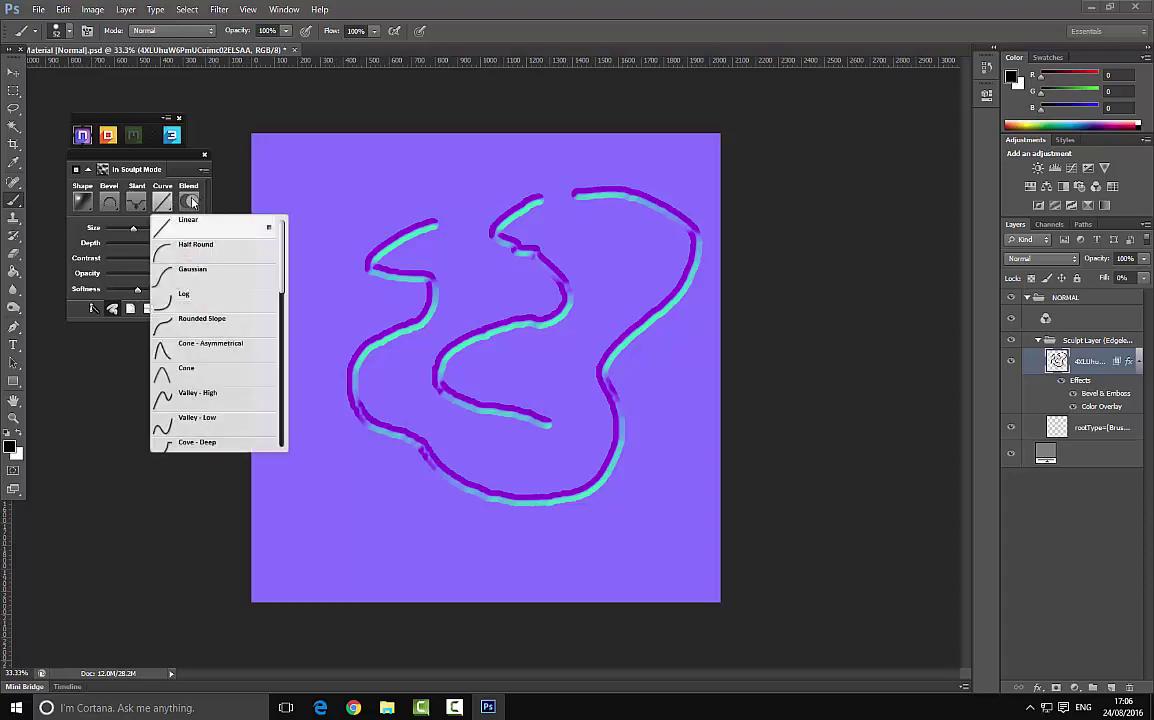
pyautogui.click(189, 203)
pyautogui.click(189, 203)
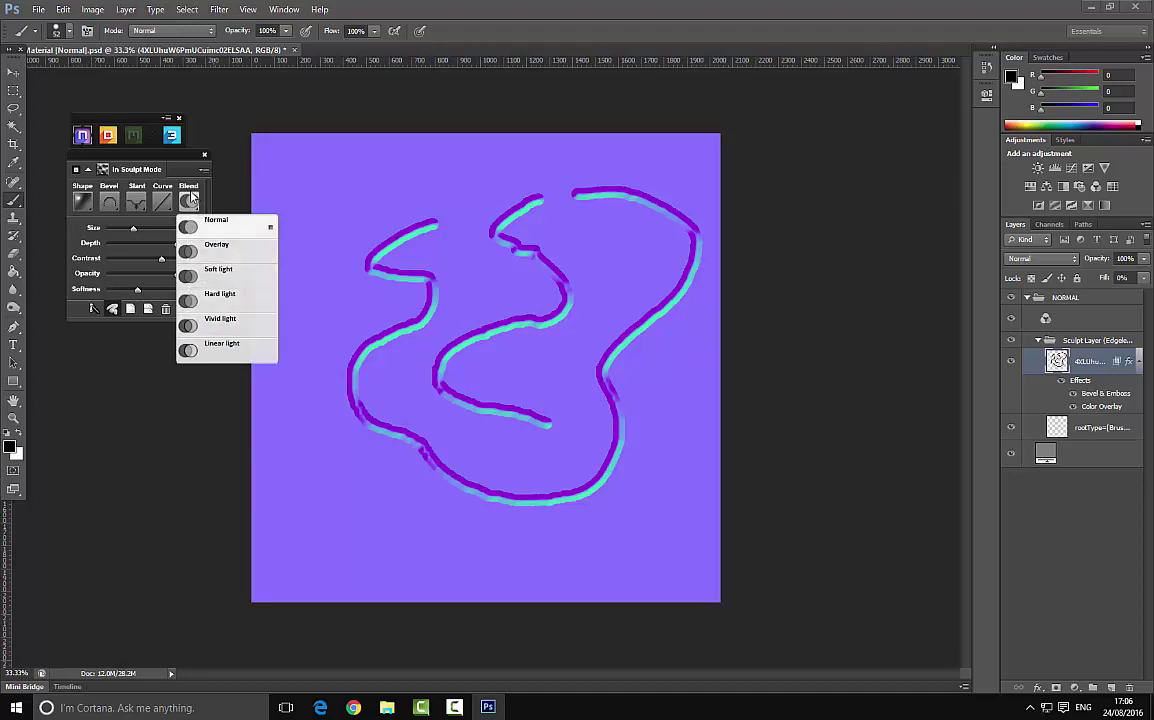
pyautogui.click(191, 200)
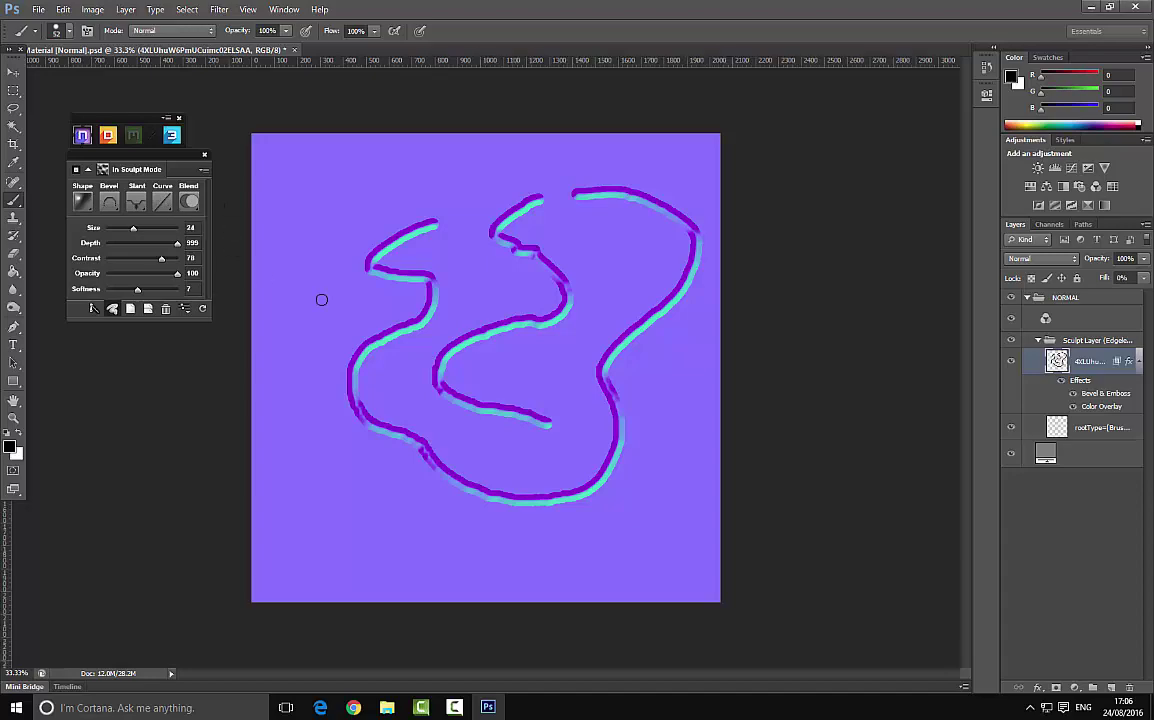
# Step: Switch to the Rectangular Marquee tool, and select and collapse the Sculpt Layer (Edgeless) group
pyautogui.click(14, 91)
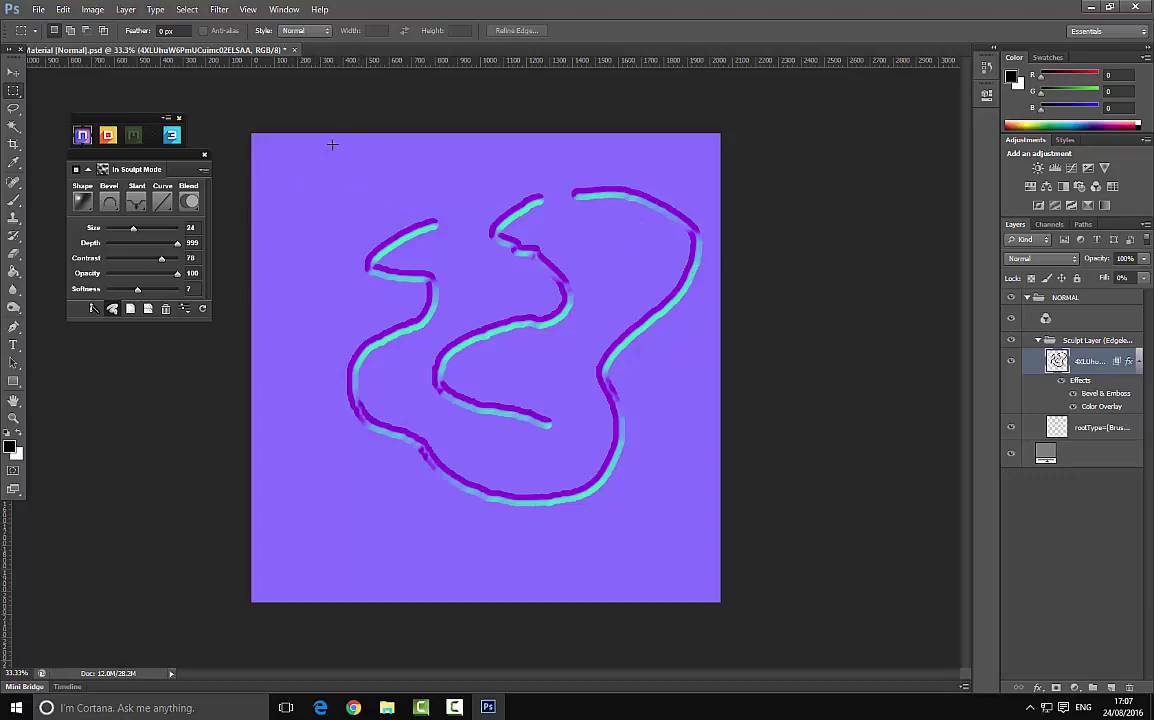
pyautogui.click(1067, 343)
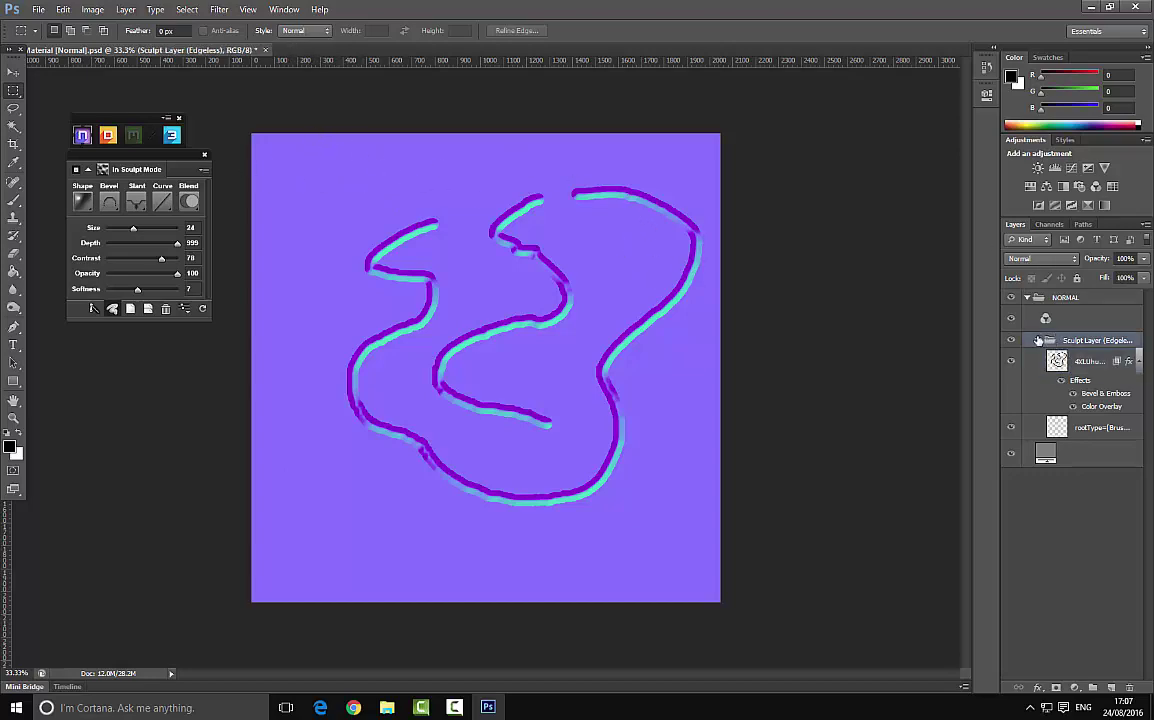
pyautogui.click(1039, 341)
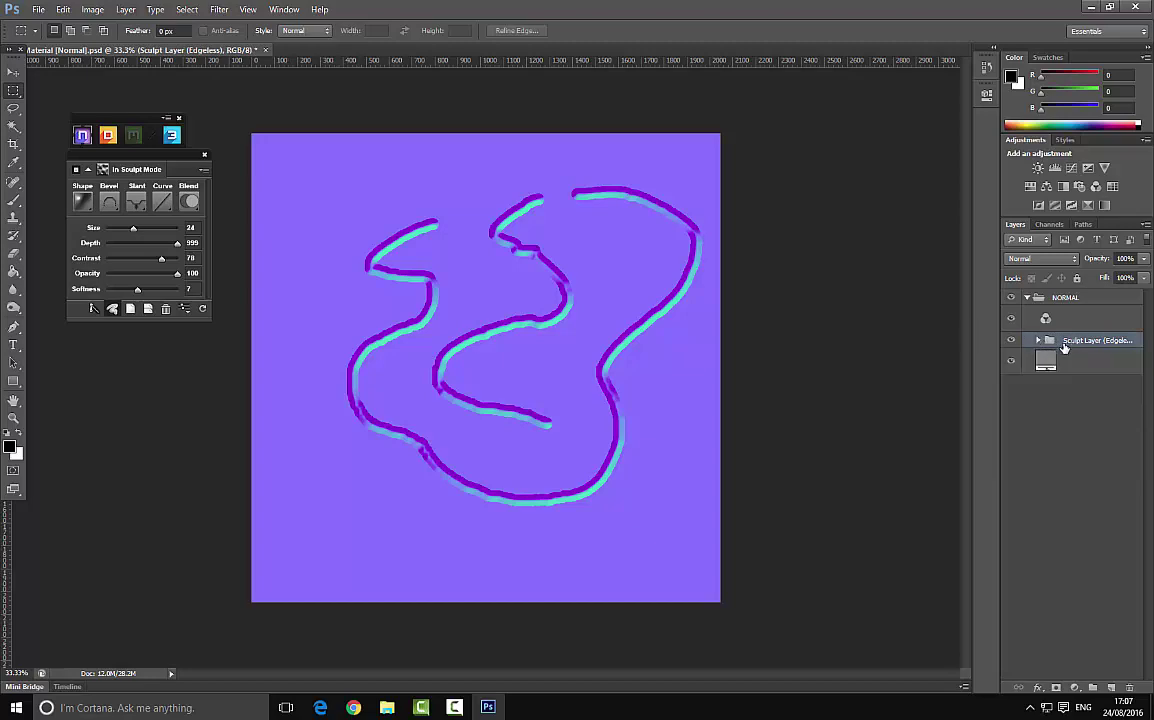
# Step: Reduce the depth of the stroke layer inside the Sculpt Layer (Edgeless) group to 926, and reselect the group
pyautogui.moveTo(293, 152); pyautogui.dragTo(414, 207)
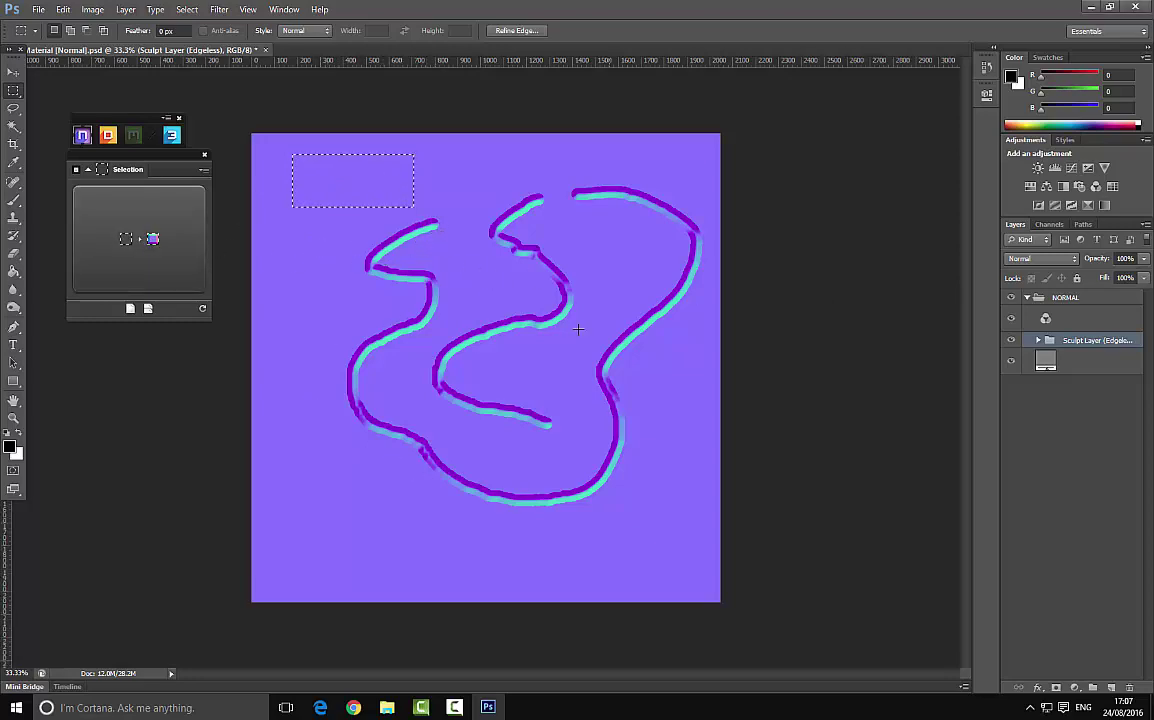
pyautogui.click(13, 73)
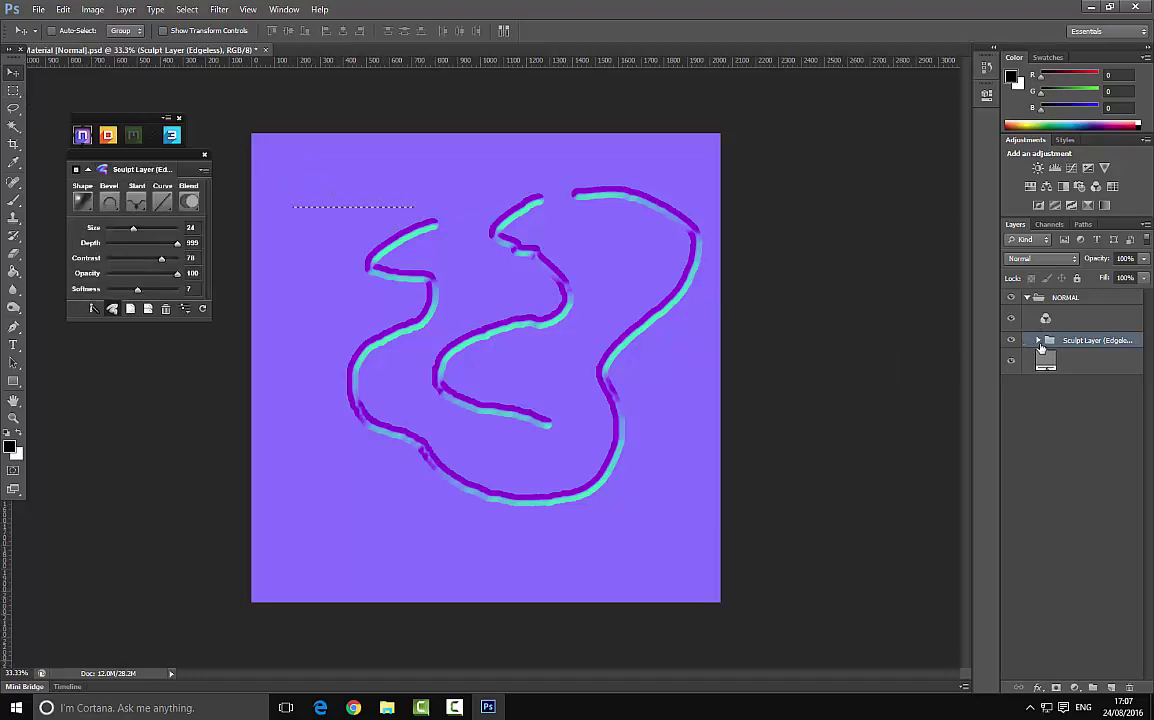
pyautogui.click(1038, 341)
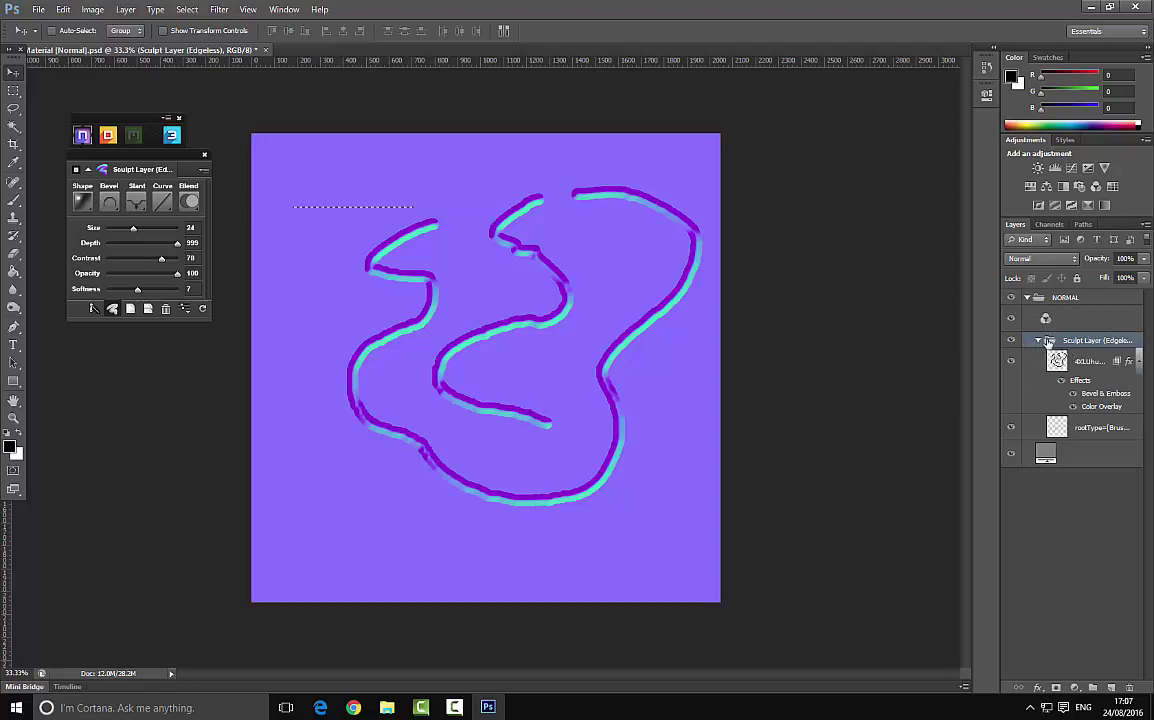
pyautogui.click(1088, 361)
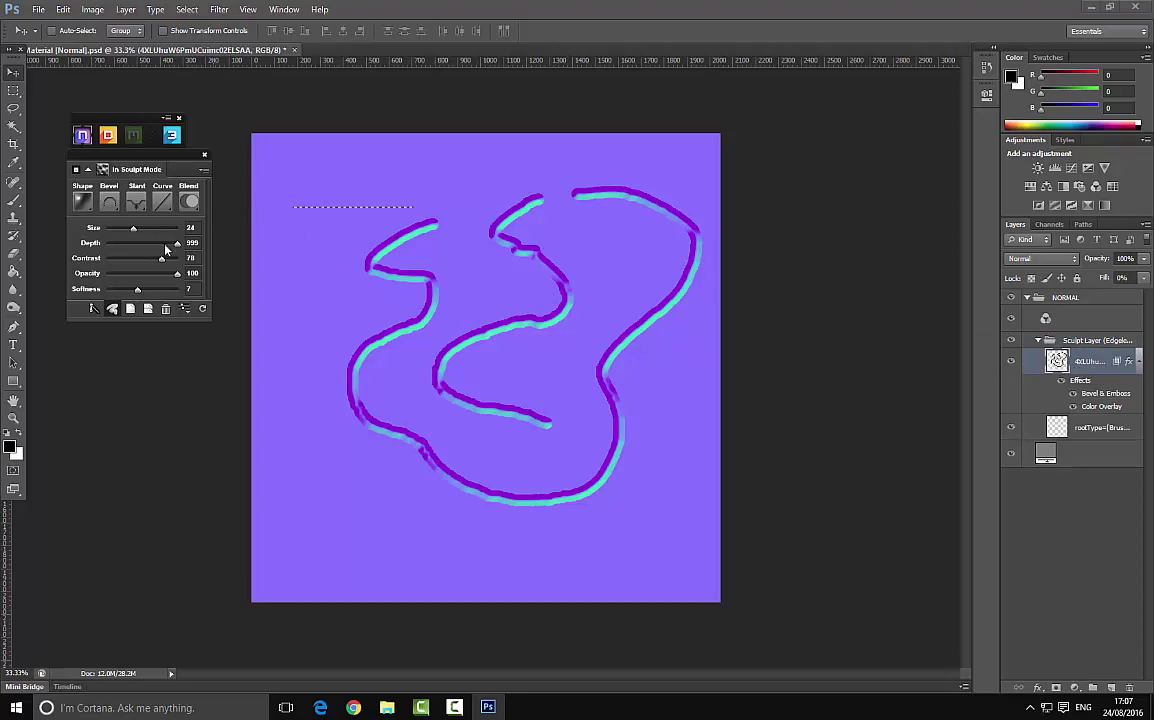
pyautogui.moveTo(173, 249); pyautogui.dragTo(166, 246)
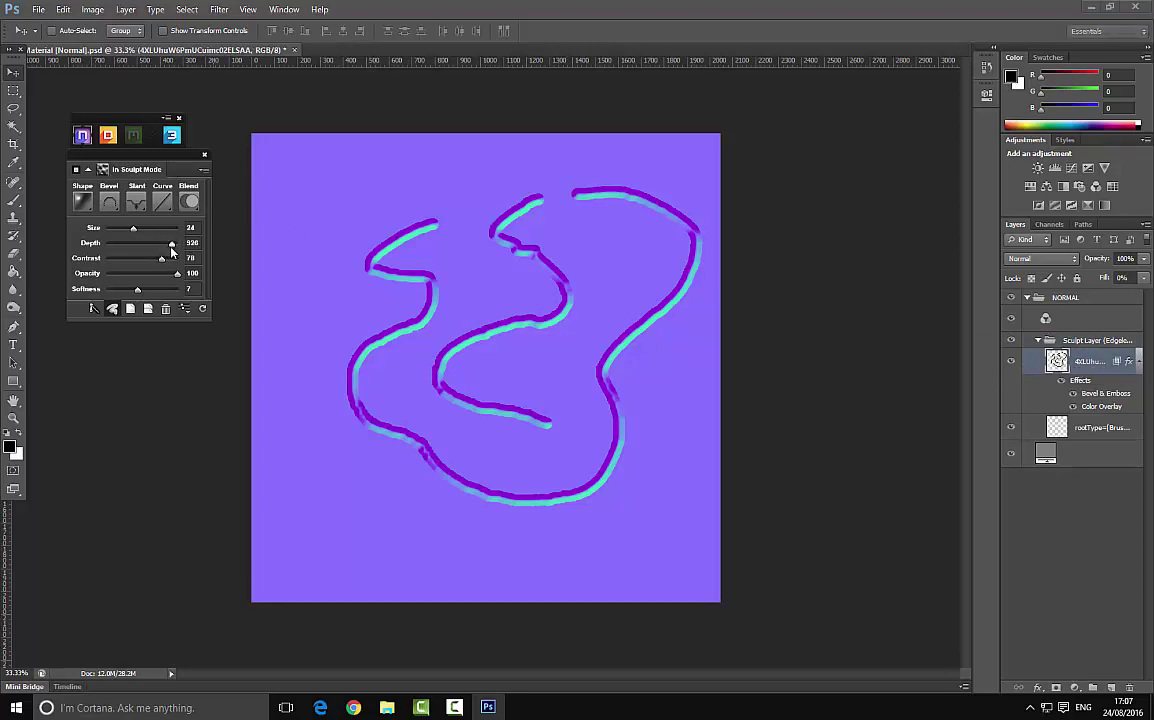
pyautogui.click(1065, 342)
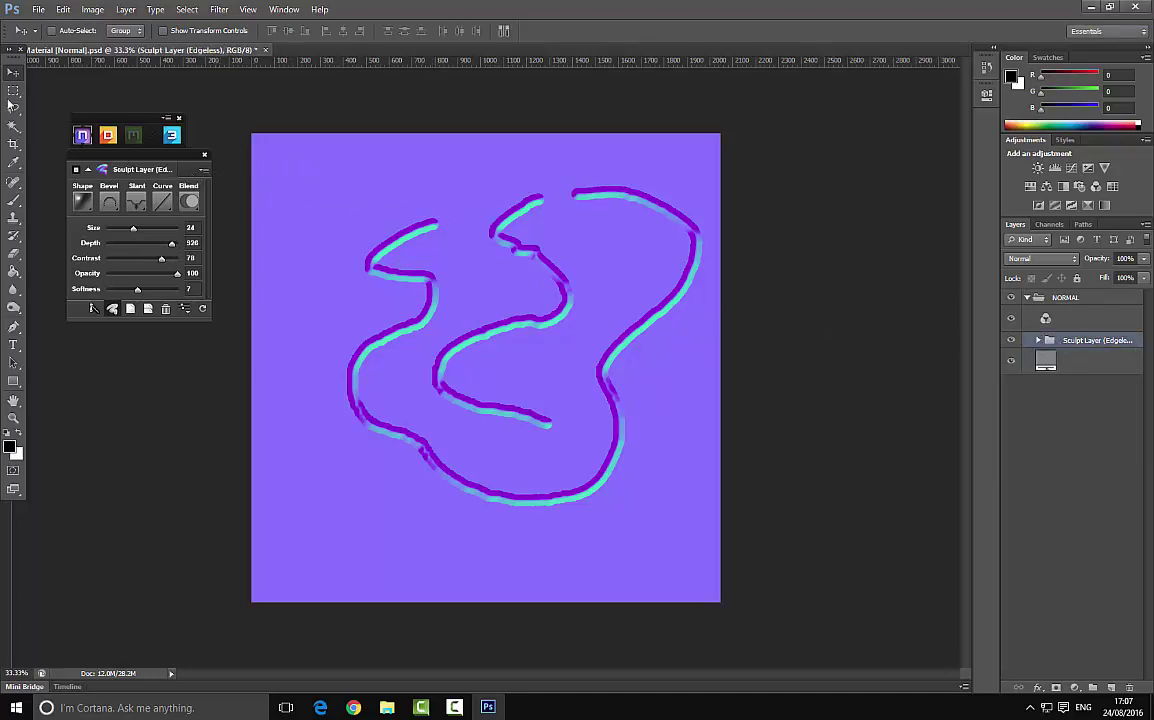
# Step: Marquee a wide rectangular area in the canvas's upper-left corner and convert the selection into an NDO sculpt layer
pyautogui.click(14, 92)
pyautogui.moveTo(273, 152); pyautogui.dragTo(430, 206)
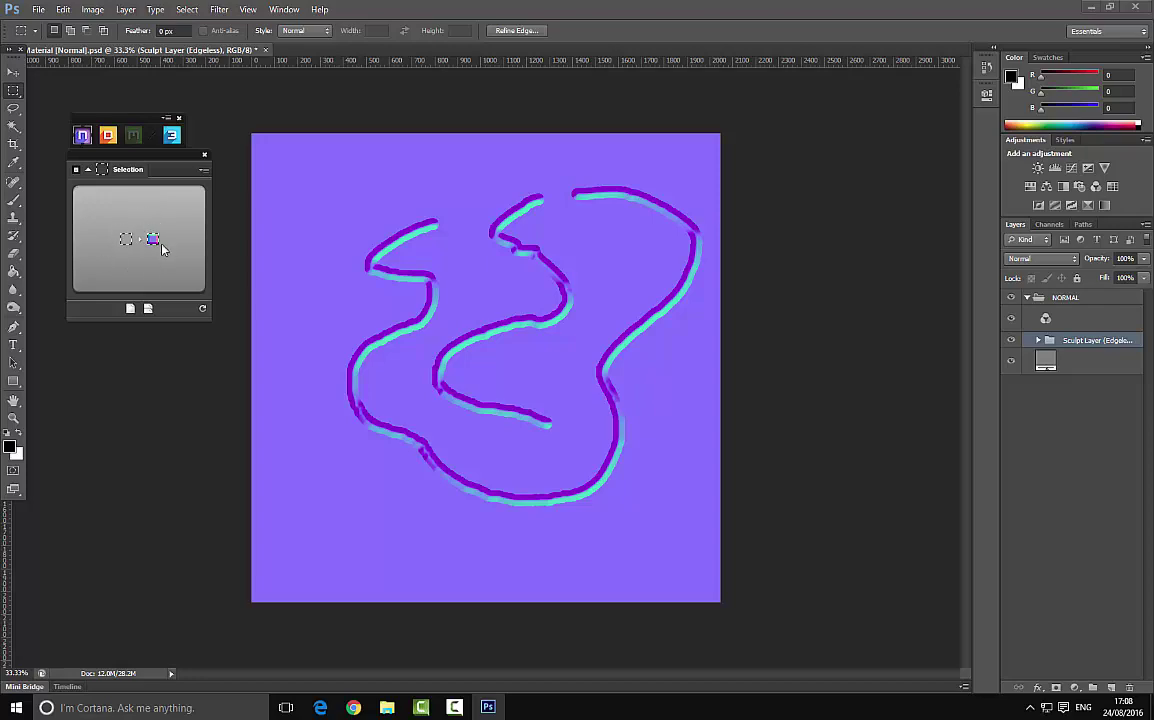
pyautogui.click(147, 216)
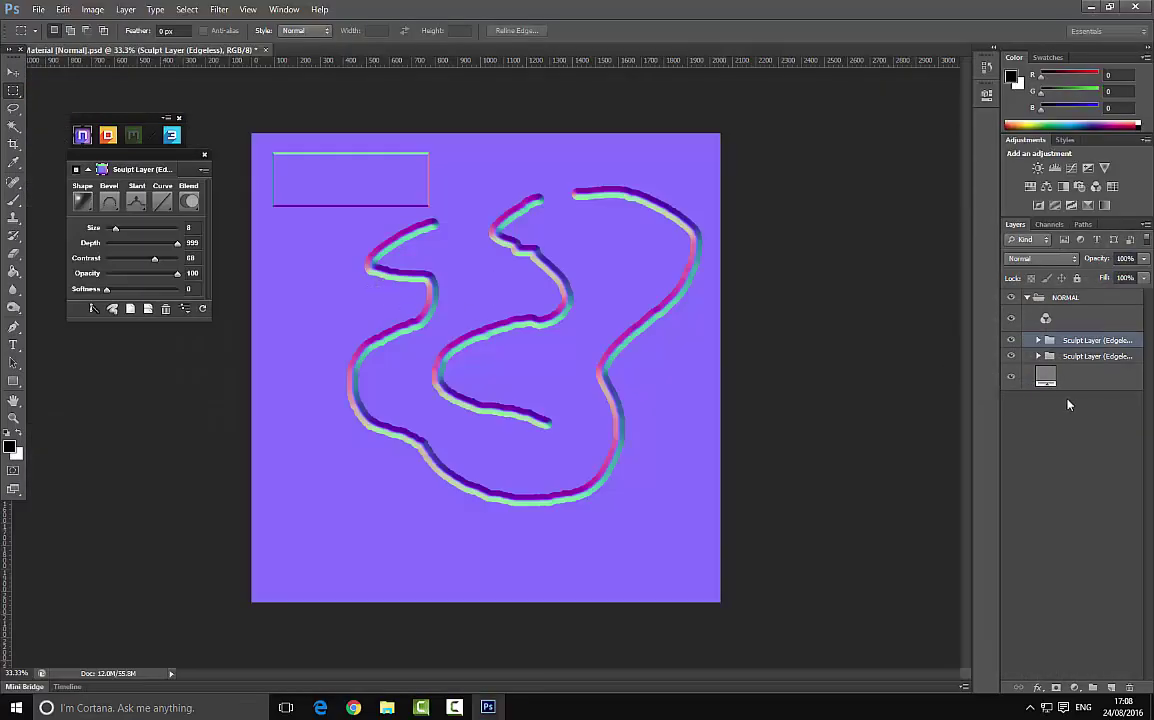
pyautogui.click(1038, 340)
pyautogui.click(1038, 341)
# Step: Give the upper-left rectangle a Groove bevel with a size of 35
pyautogui.click(111, 201)
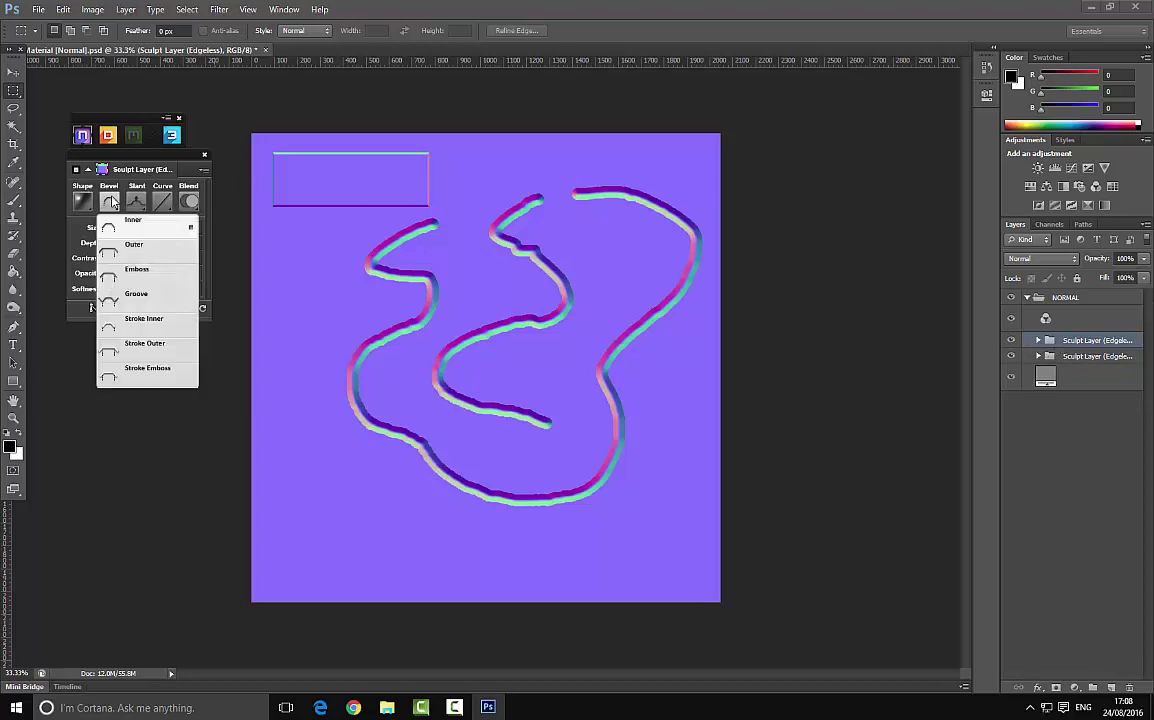
pyautogui.click(153, 298)
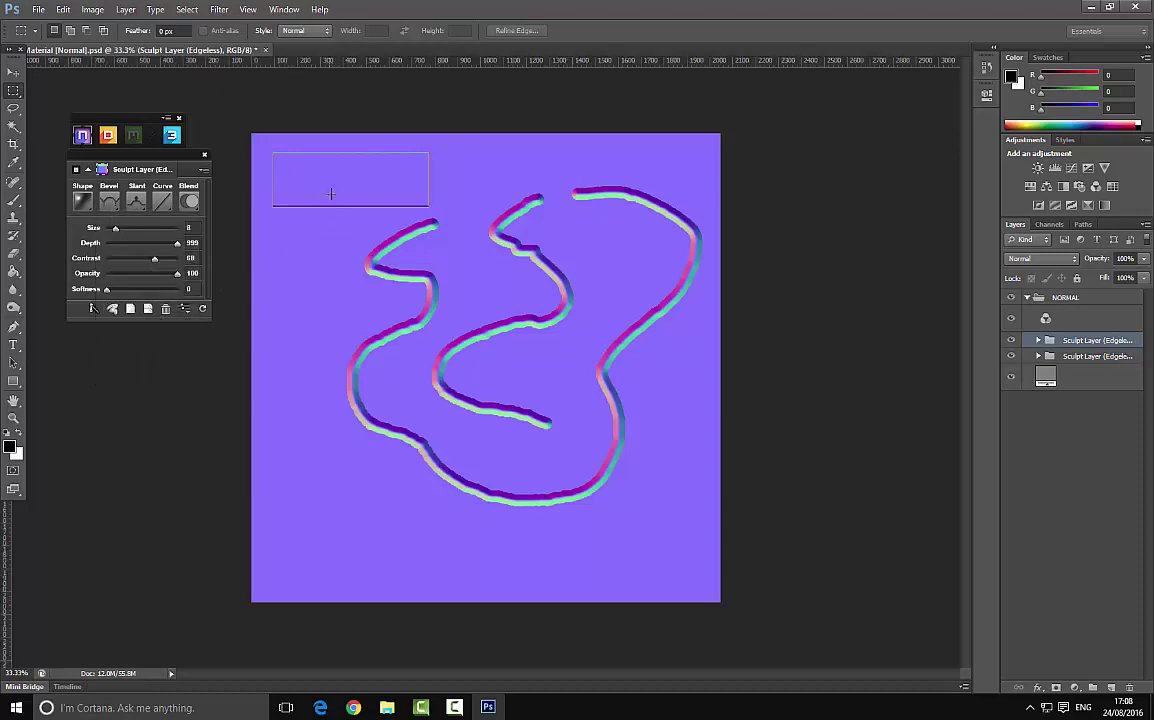
pyautogui.moveTo(115, 228); pyautogui.dragTo(150, 237)
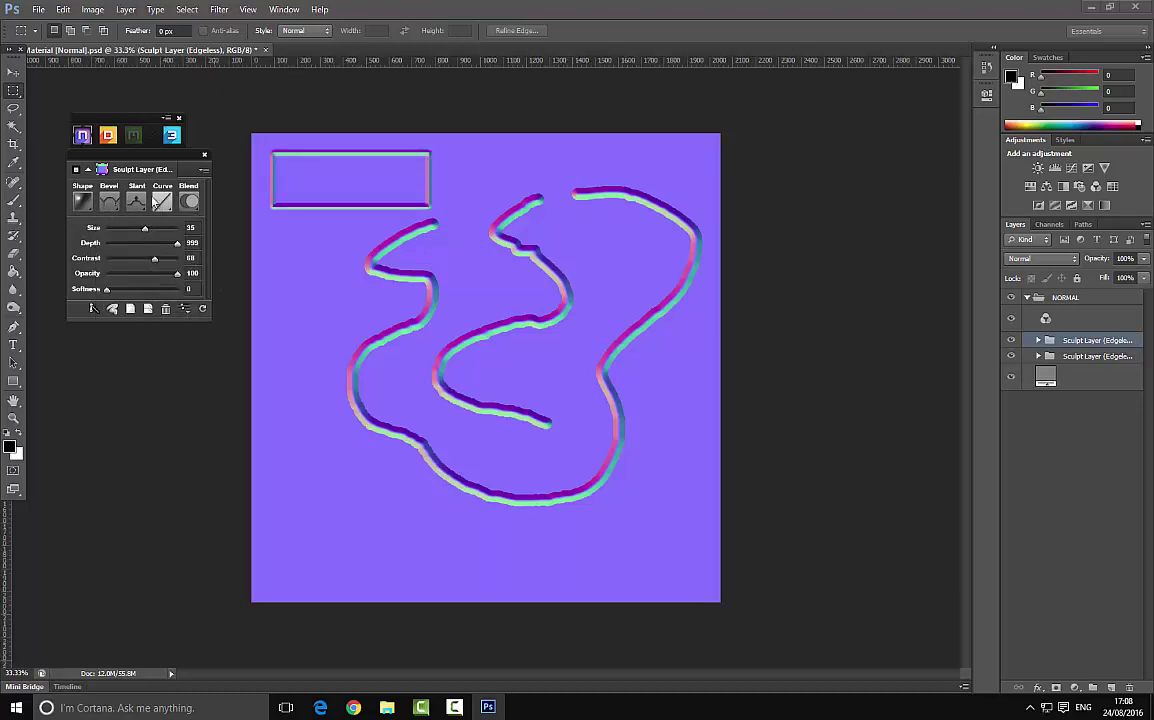
# Step: Try the Down slant on the upper-left rectangle, restore its original slant, and set the size to 25 and the contrast to 100
pyautogui.click(136, 201)
pyautogui.click(145, 249)
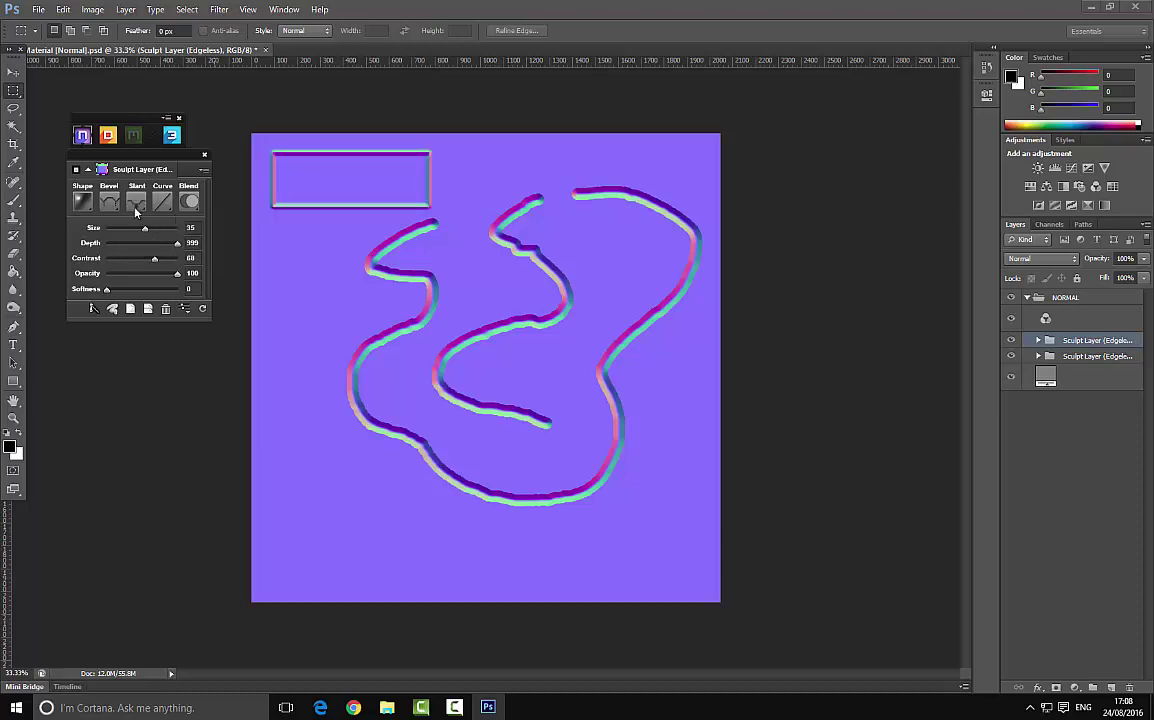
pyautogui.click(135, 208)
pyautogui.click(152, 226)
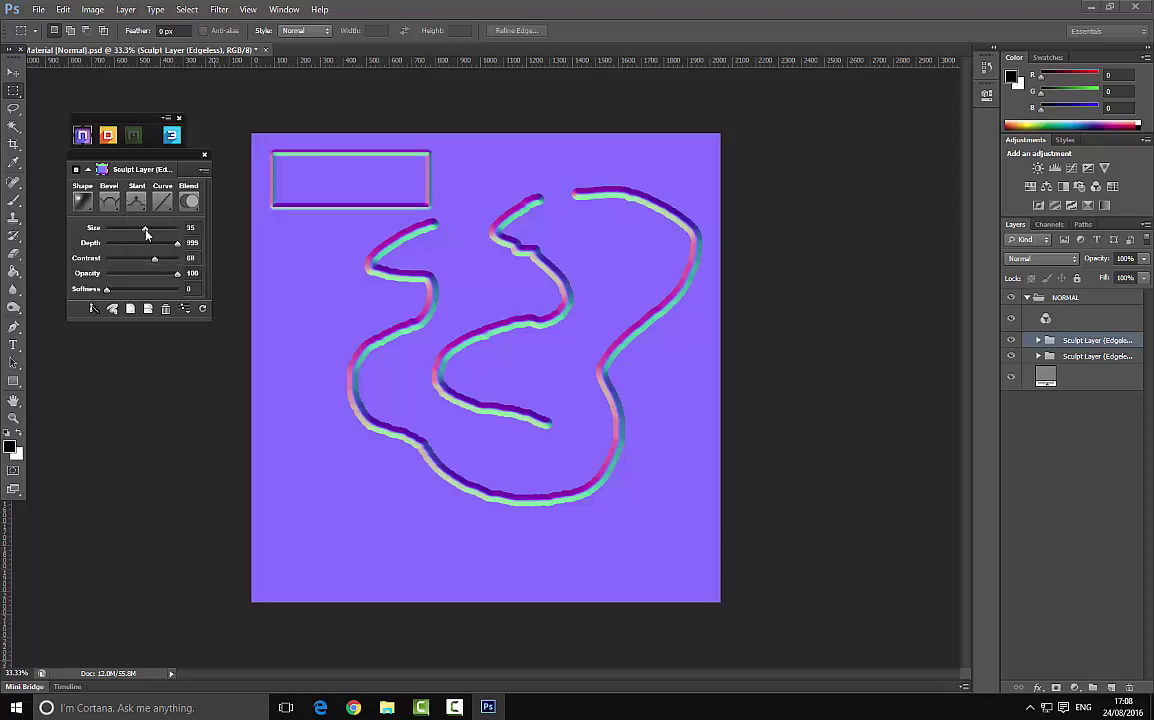
pyautogui.moveTo(137, 230); pyautogui.dragTo(134, 229)
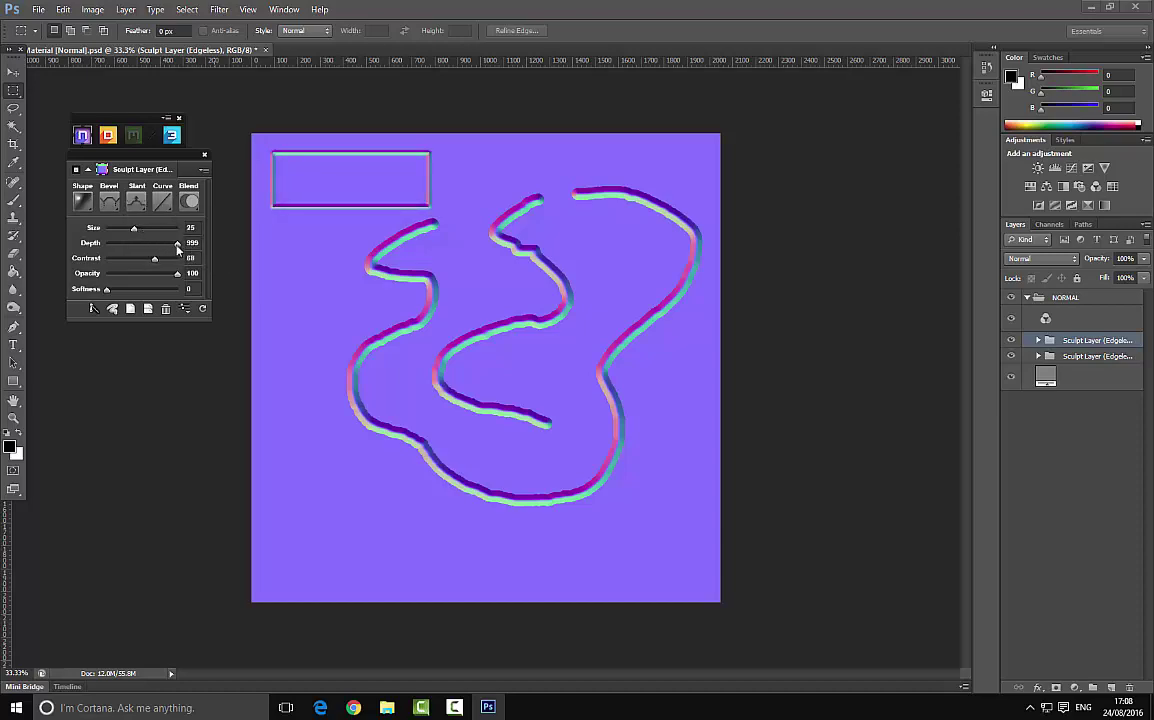
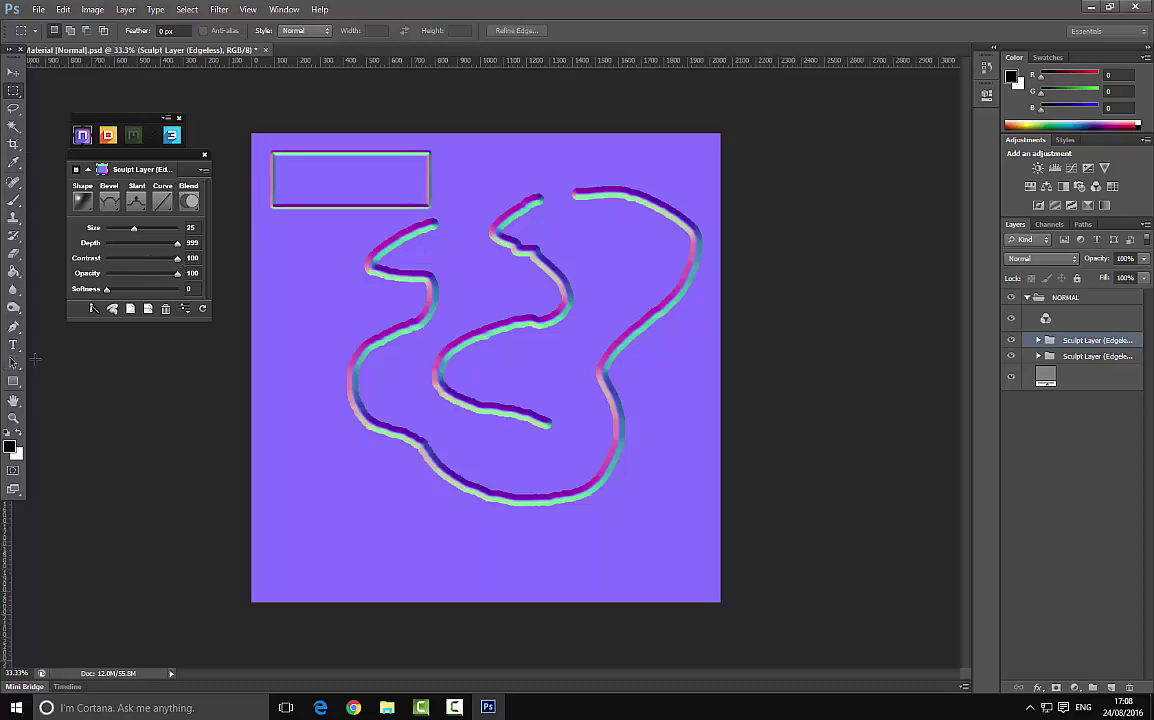
# Step: Draw a rectangle path in the canvas's lower-left area and convert the closed path into an NDO sculpt layer
pyautogui.click(13, 381)
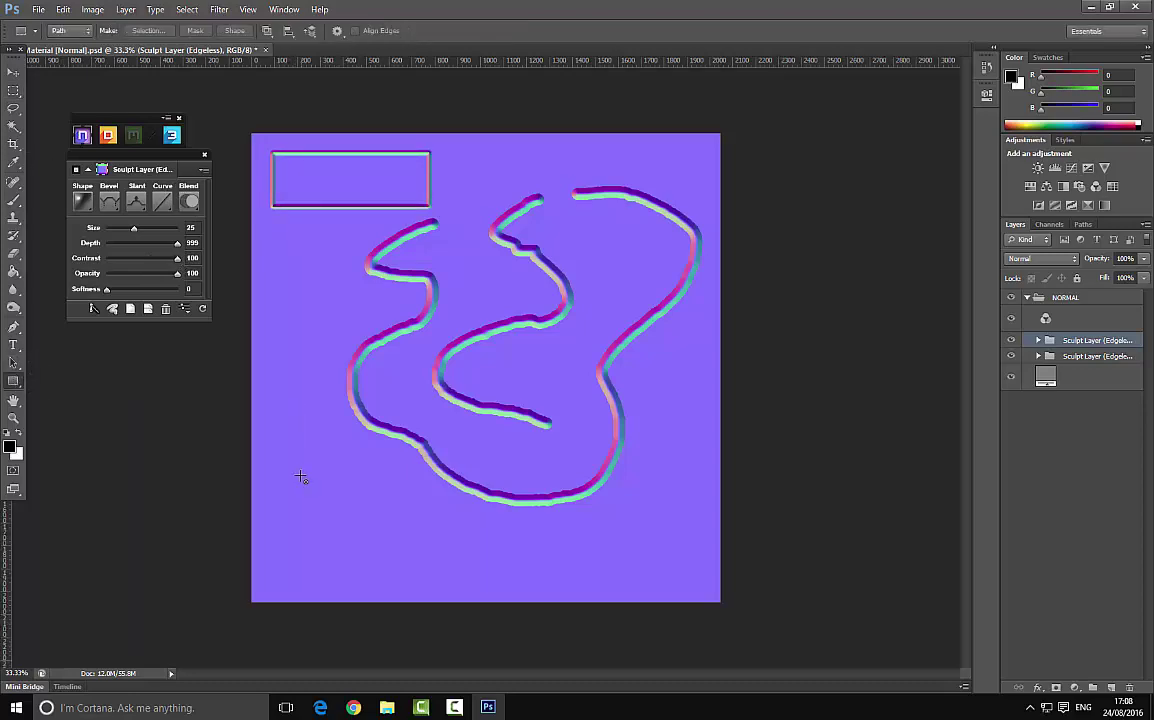
pyautogui.moveTo(288, 474); pyautogui.dragTo(401, 564)
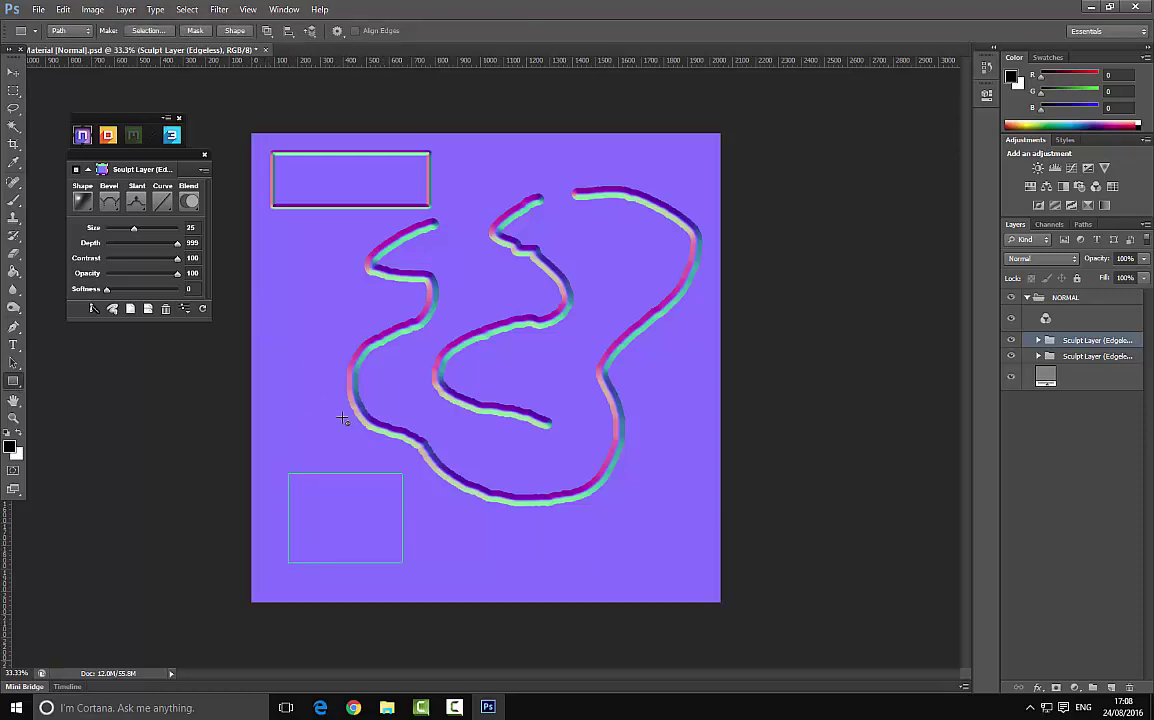
pyautogui.moveTo(184, 176)
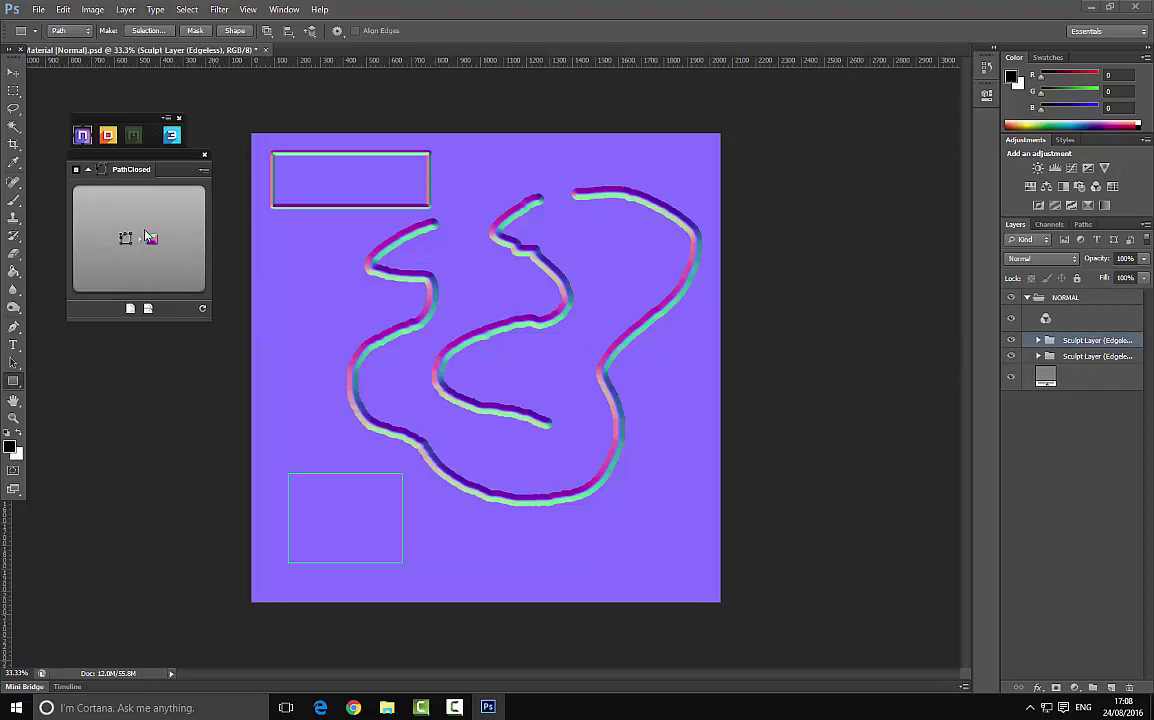
pyautogui.click(118, 233)
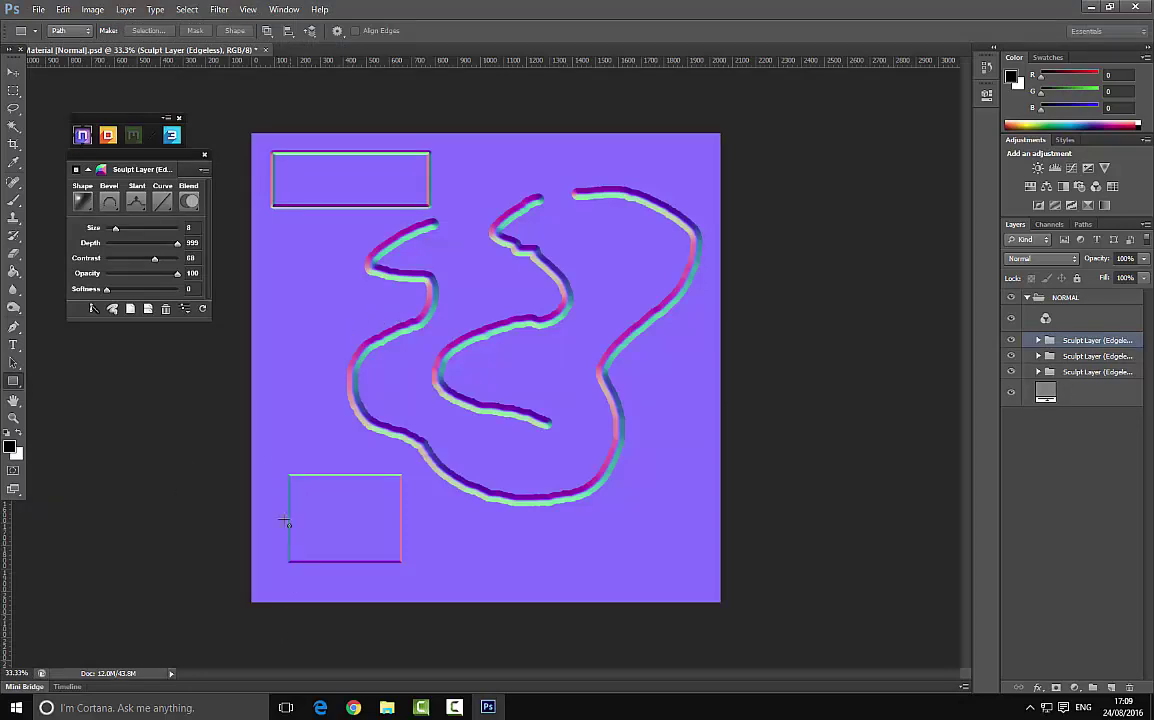
# Step: Distort the lower-left rectangle by moving its upper-left corner inward and its lower-right corner outward, and apply the transform
pyautogui.click(60, 12)
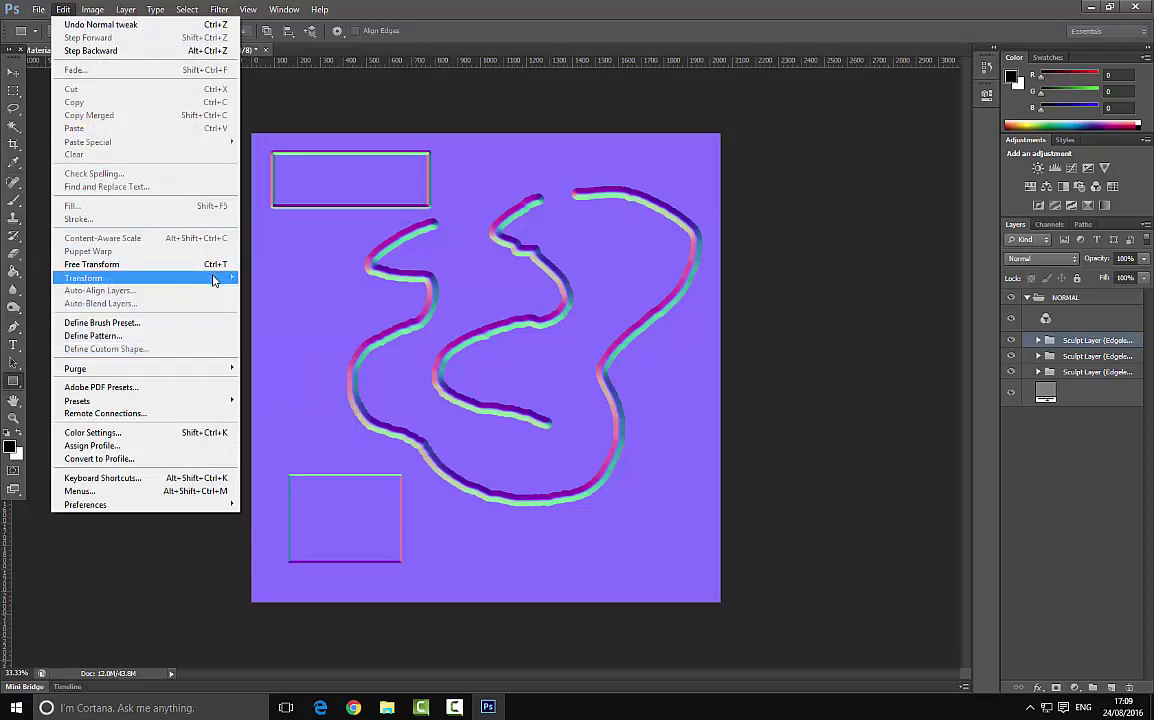
pyautogui.moveTo(216, 278)
pyautogui.click(284, 310)
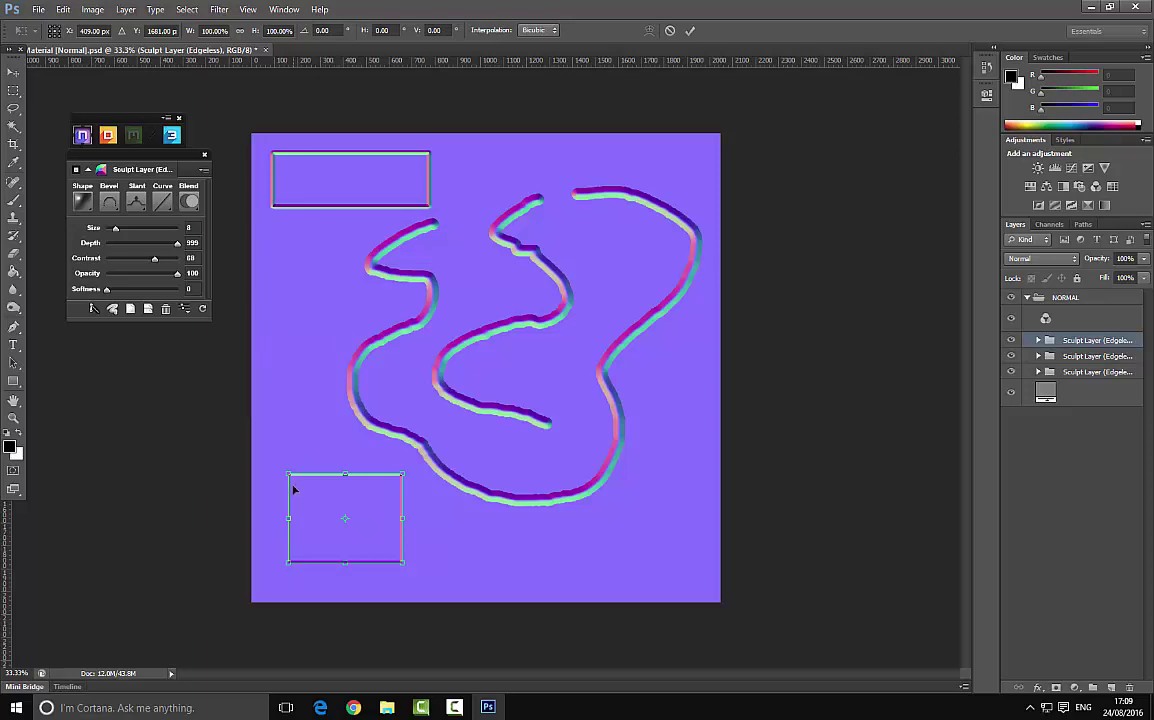
pyautogui.moveTo(295, 494); pyautogui.dragTo(325, 506)
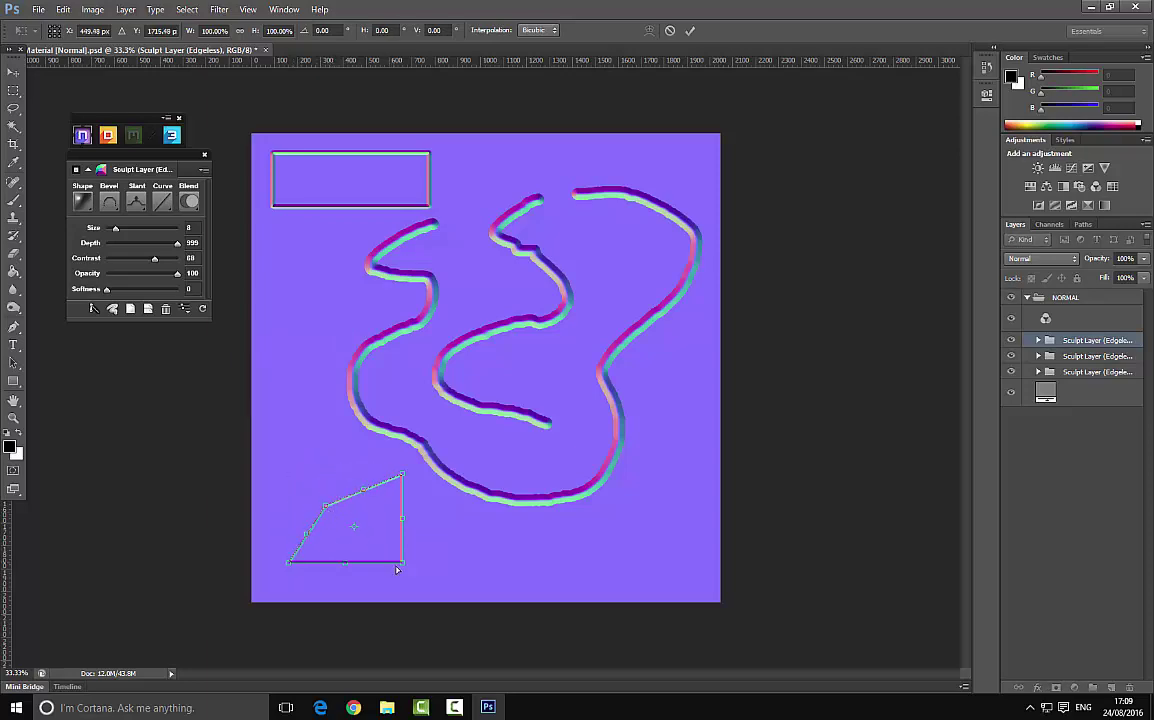
pyautogui.moveTo(405, 565); pyautogui.dragTo(442, 589)
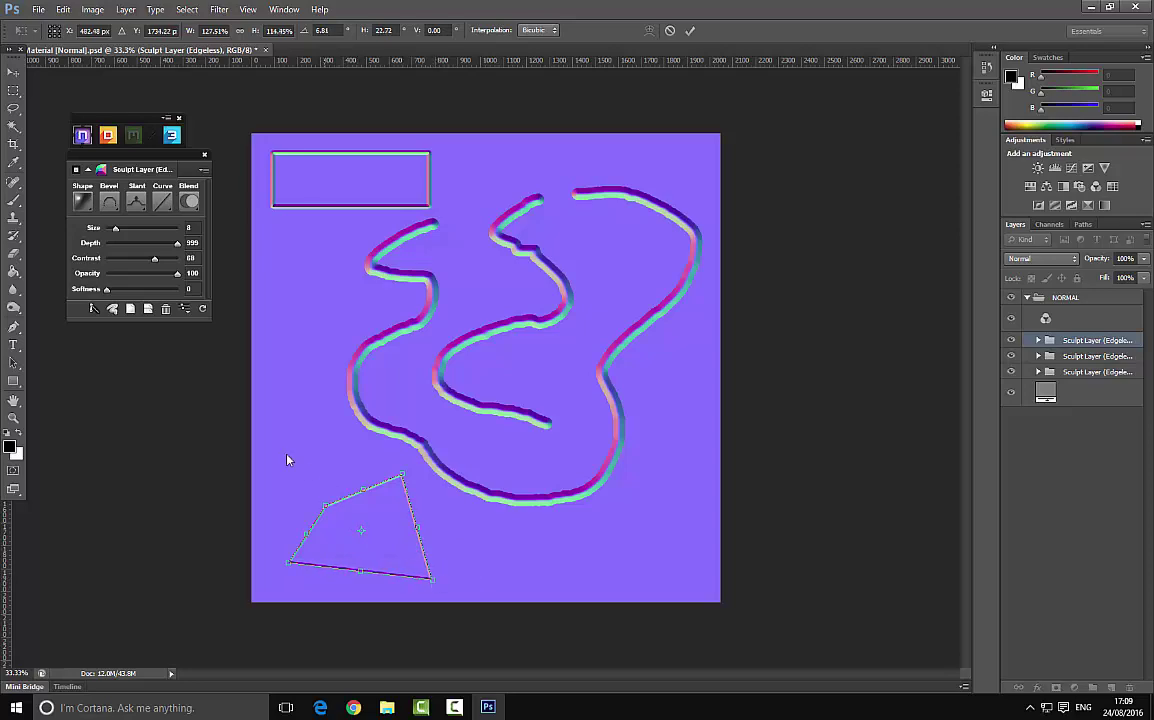
pyautogui.press('Return')
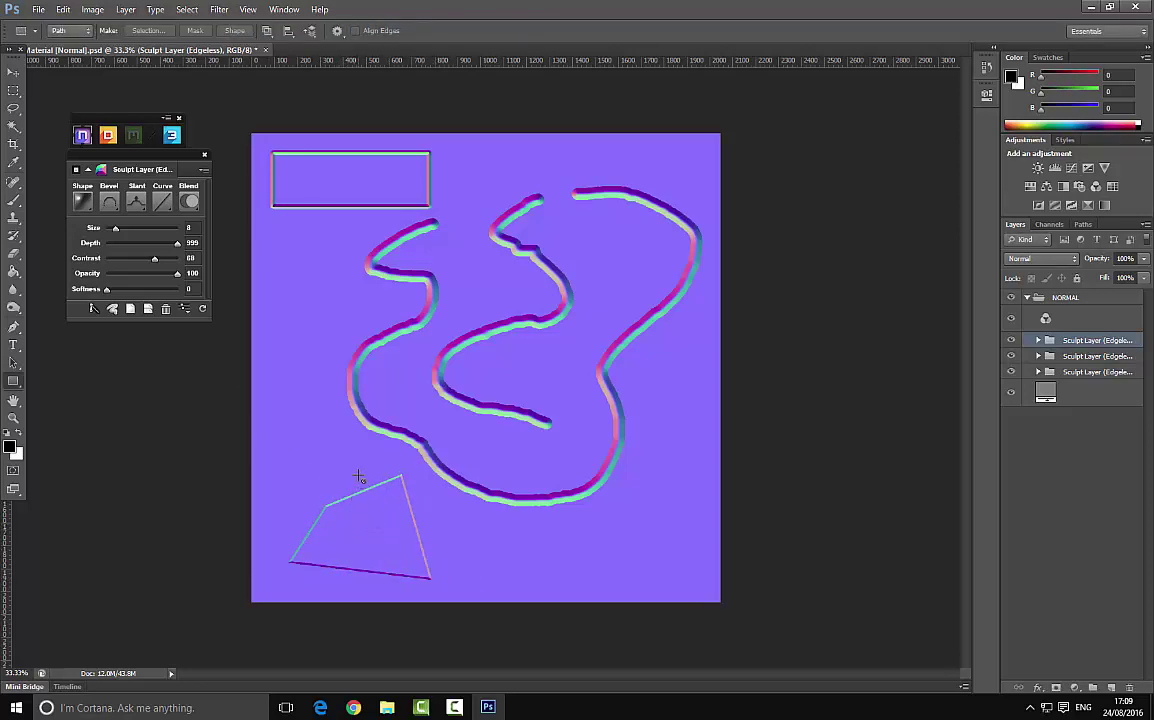
# Step: Try the Stroke Inner bevel on the distorted shape, and give it a Groove bevel with a size of 20
pyautogui.click(109, 201)
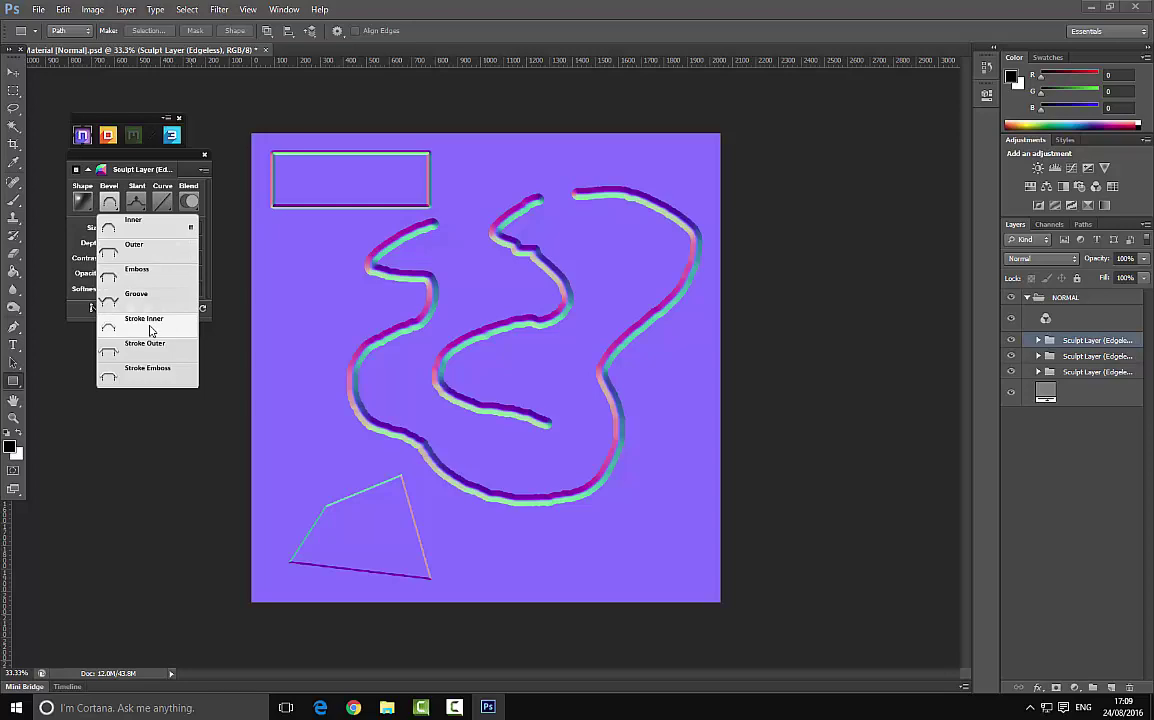
pyautogui.click(150, 330)
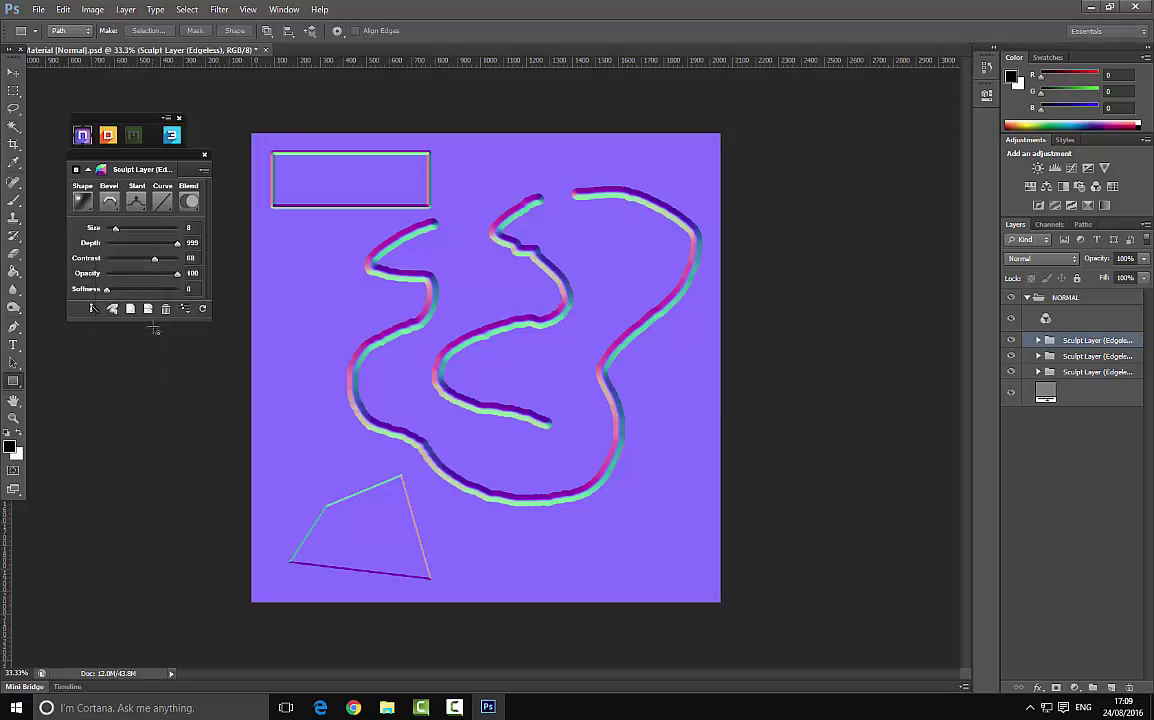
pyautogui.click(116, 202)
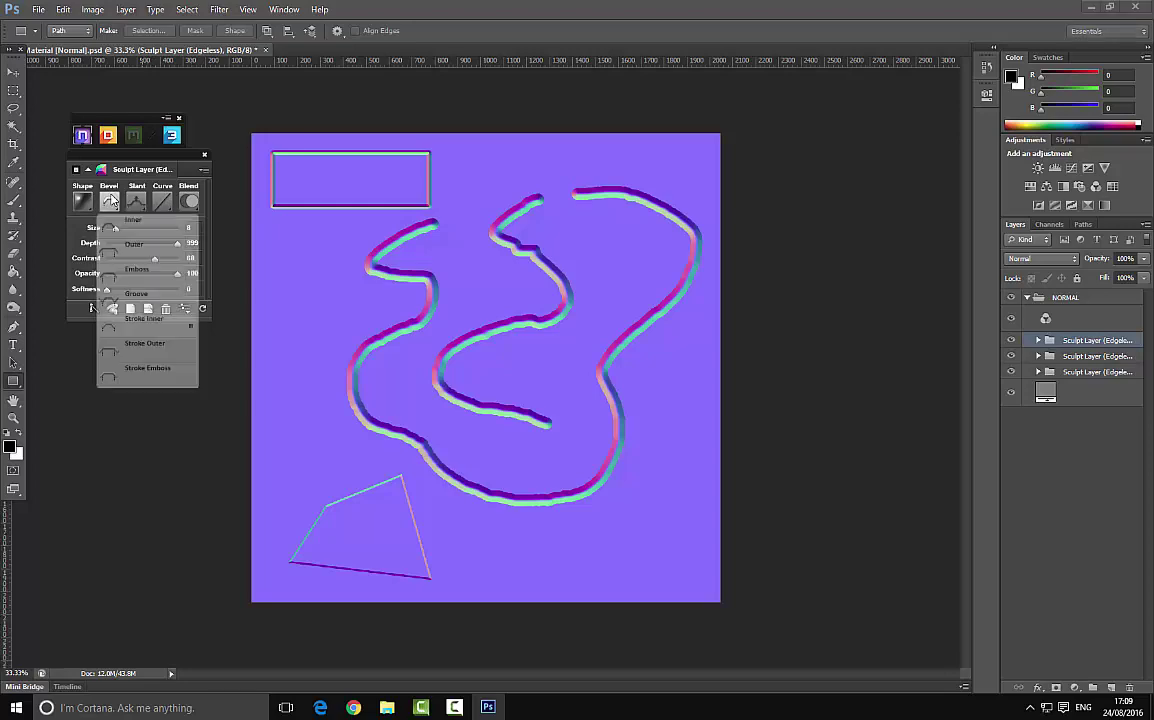
pyautogui.click(138, 306)
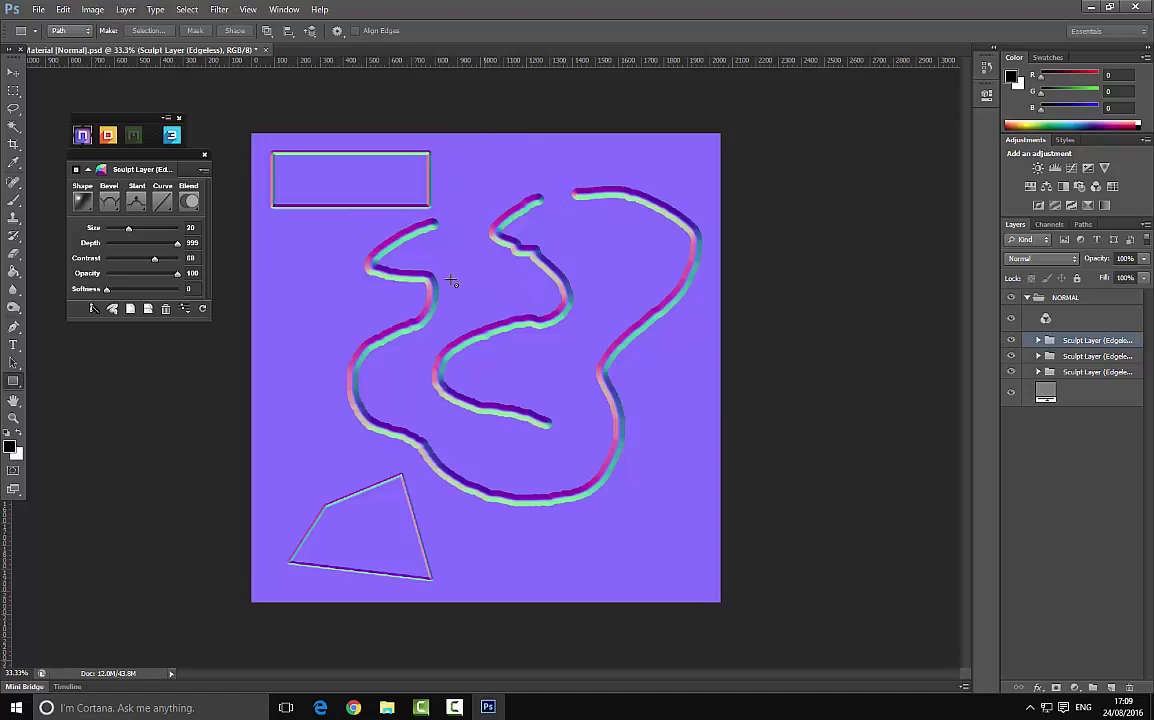
# Step: Open the 3D preview and examine the sculpted details on the cube from several angles and with a changed light direction
pyautogui.click(172, 136)
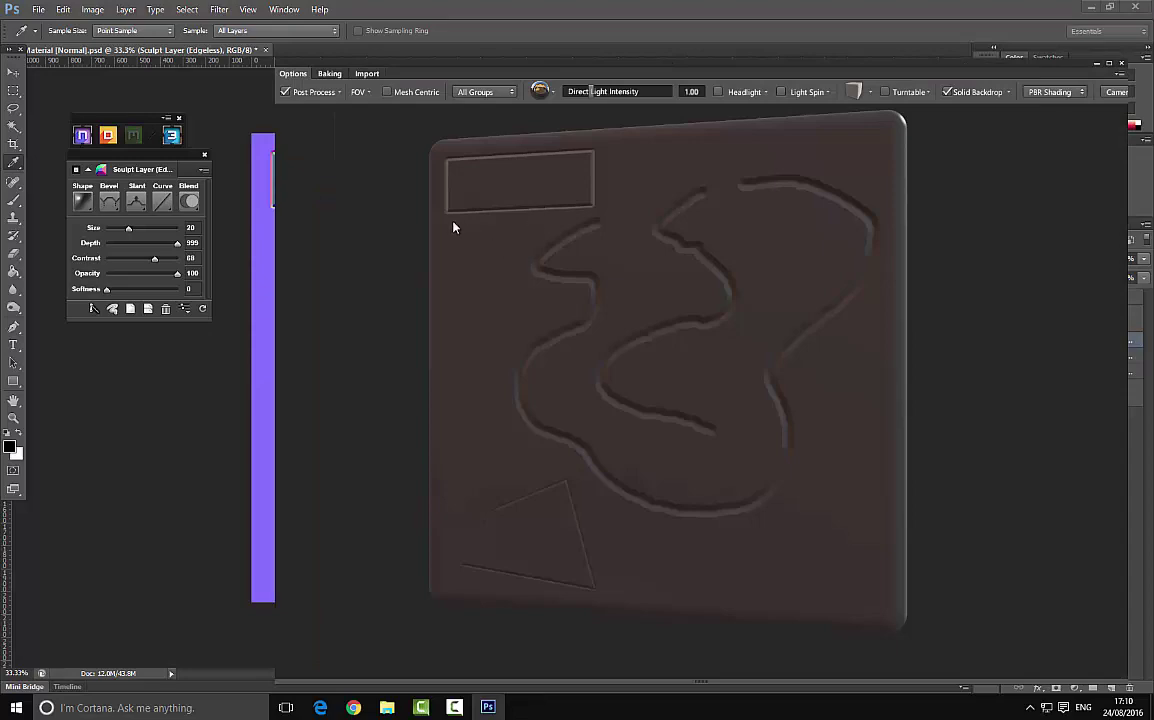
pyautogui.moveTo(549, 260); pyautogui.dragTo(538, 258)
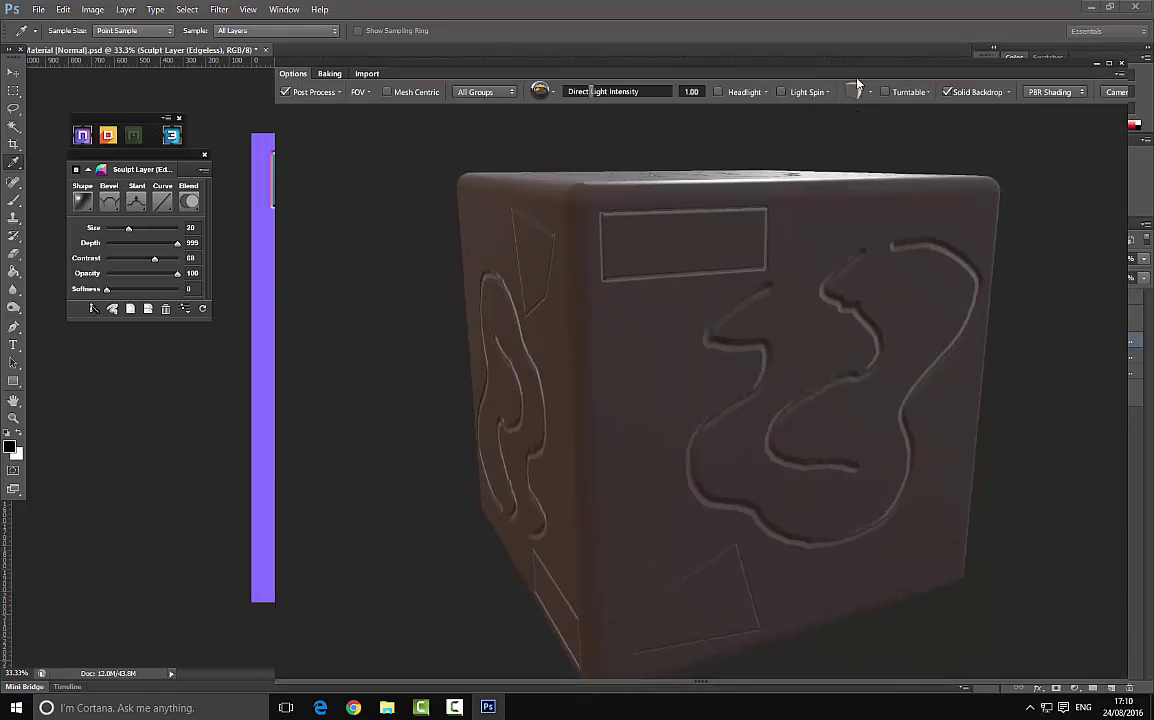
pyautogui.moveTo(644, 226)
pyautogui.mouseDown()
pyautogui.moveTo(594, 380)
pyautogui.moveTo(503, 327)
pyautogui.moveTo(469, 252)
pyautogui.moveTo(484, 249)
pyautogui.mouseUp()
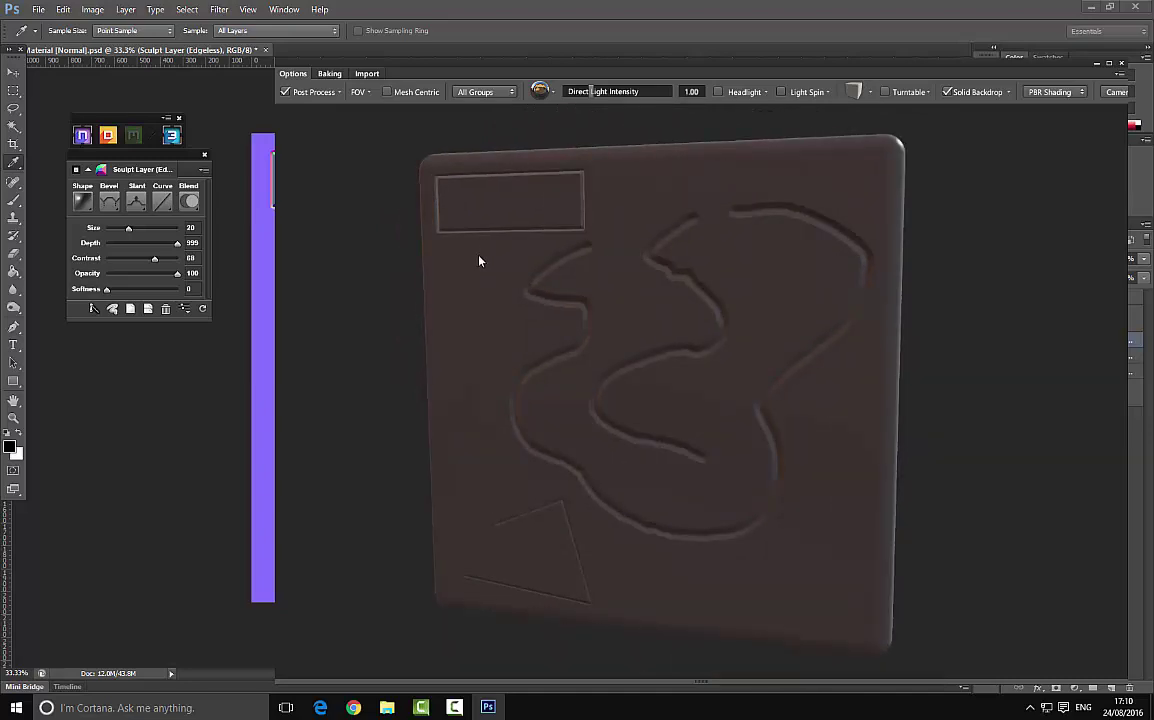
pyautogui.moveTo(580, 332); pyautogui.dragTo(714, 325)
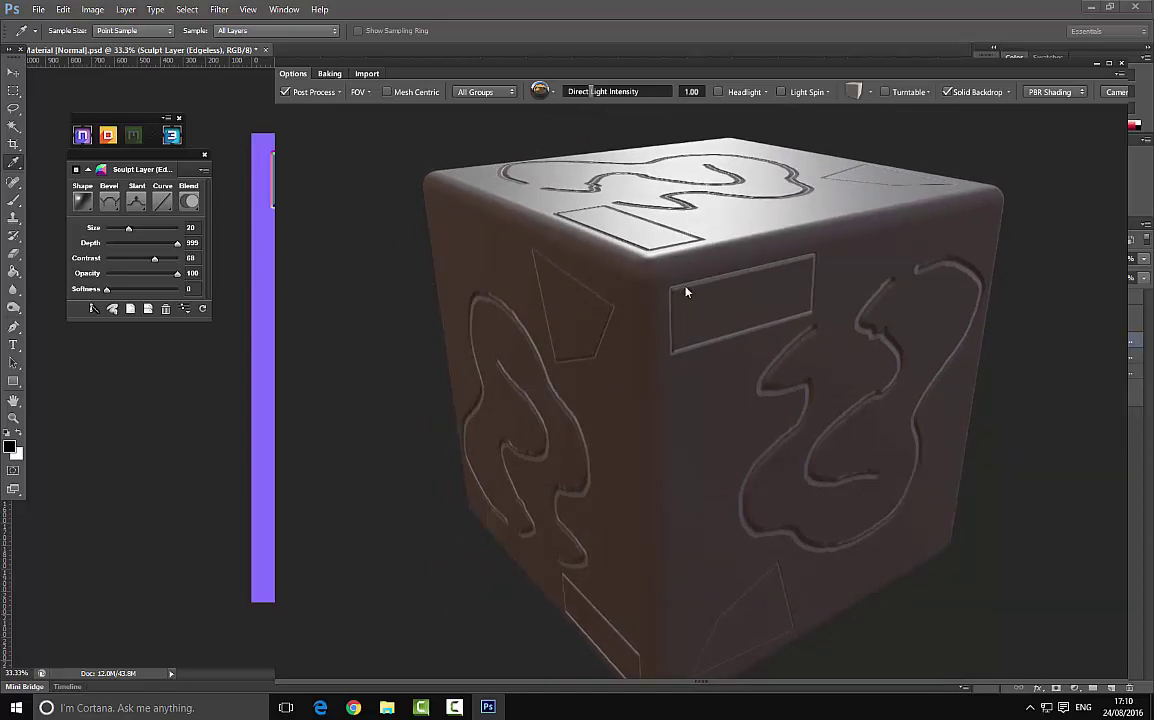
pyautogui.keyDown('shift'); pyautogui.moveTo(686, 291); pyautogui.dragTo(755, 363); pyautogui.keyUp('shift')
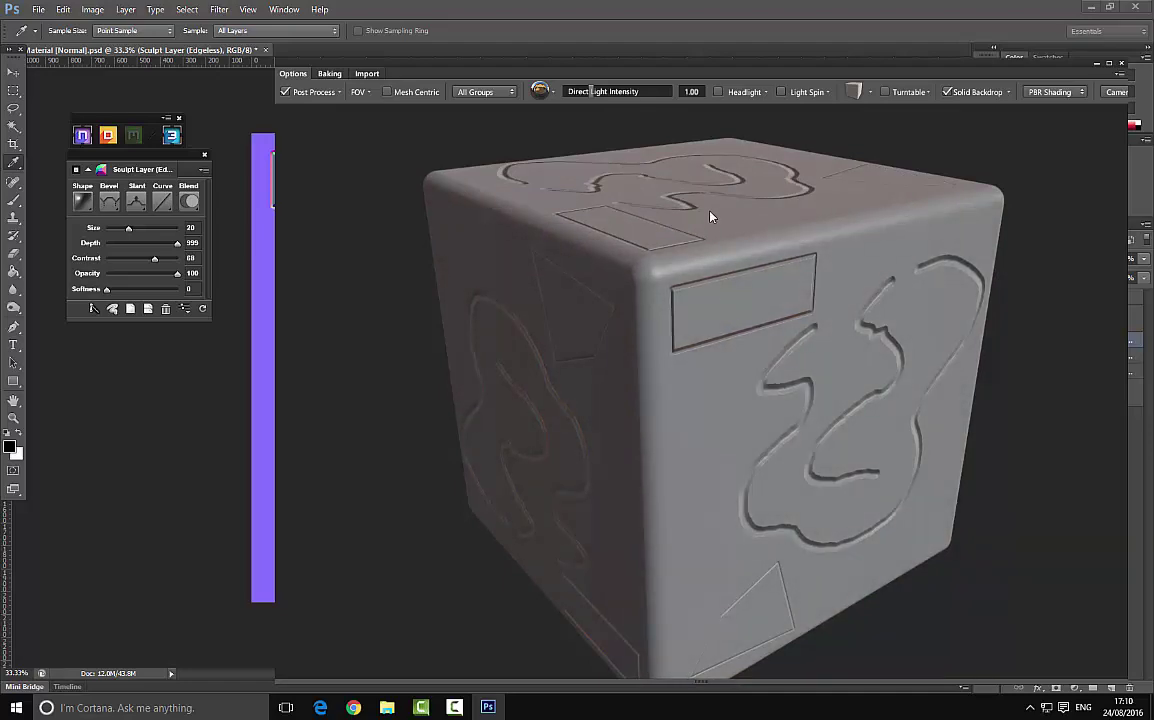
# Step: Switch the preview mesh to the flat plane, examine the sculpted shapes on it up close, and close the preview
pyautogui.click(869, 91)
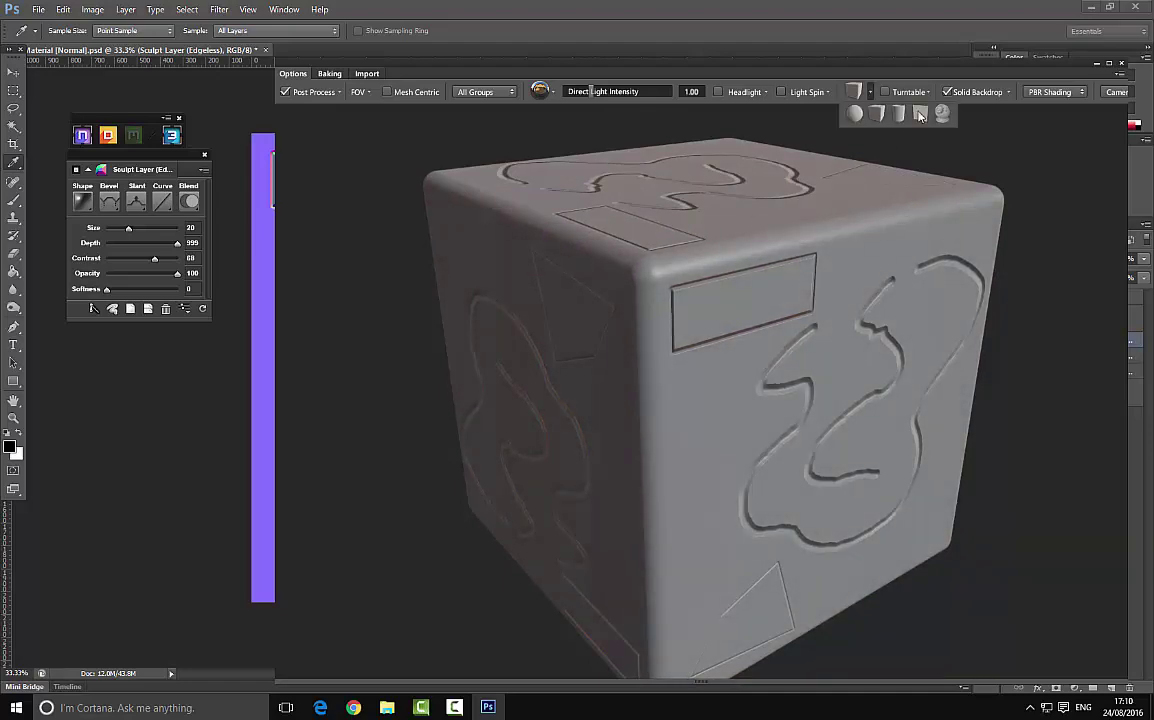
pyautogui.click(920, 113)
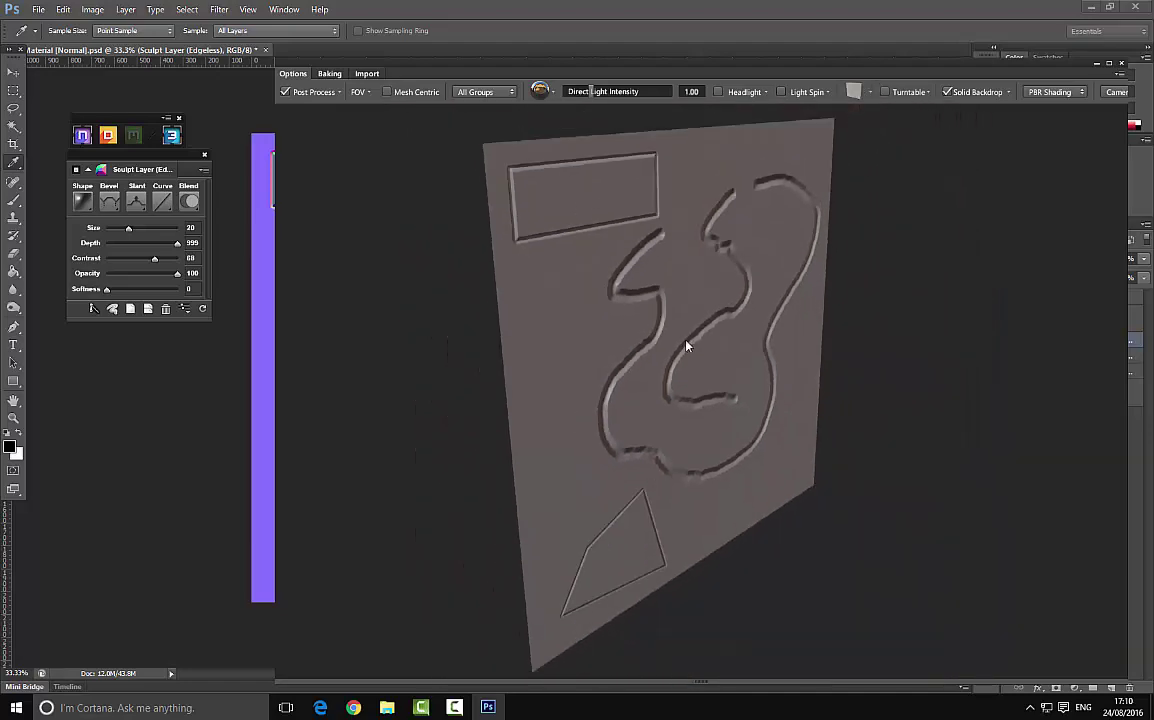
pyautogui.moveTo(702, 352)
pyautogui.mouseDown()
pyautogui.moveTo(610, 353)
pyautogui.moveTo(670, 291)
pyautogui.moveTo(641, 378)
pyautogui.moveTo(675, 342)
pyautogui.moveTo(659, 341)
pyautogui.mouseUp()
pyautogui.scroll(6, 636, 335)
pyautogui.scroll(-5, 675, 342)
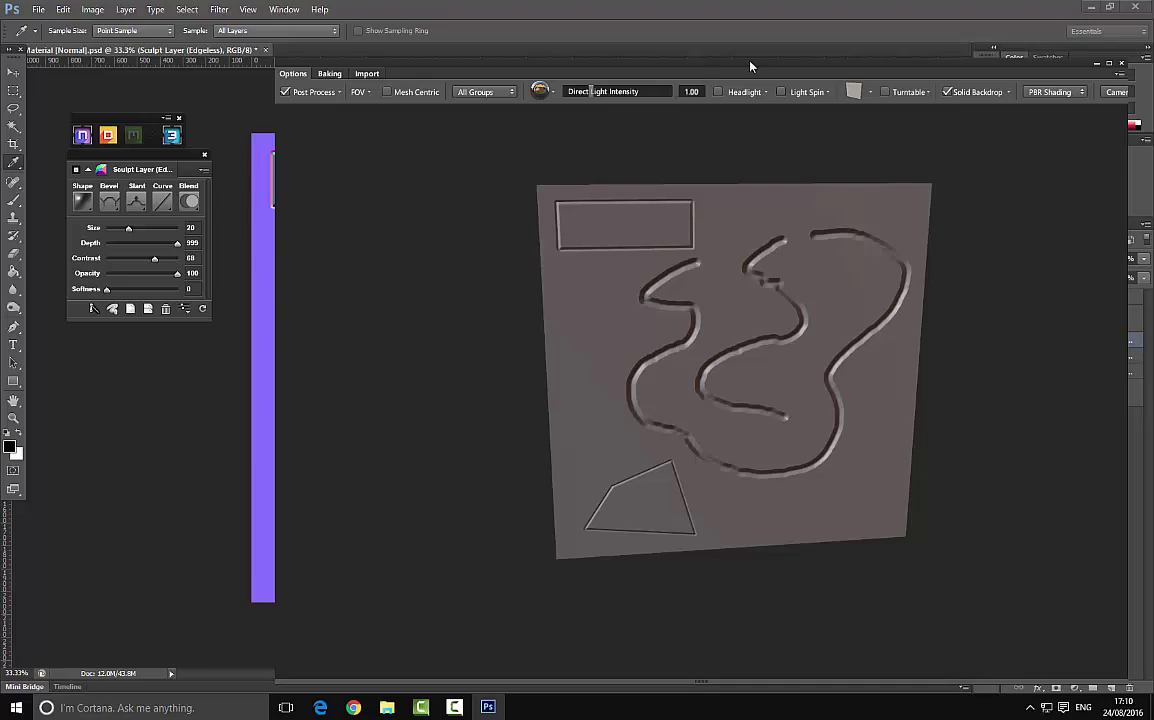
pyautogui.moveTo(760, 77); pyautogui.dragTo(648, 75)
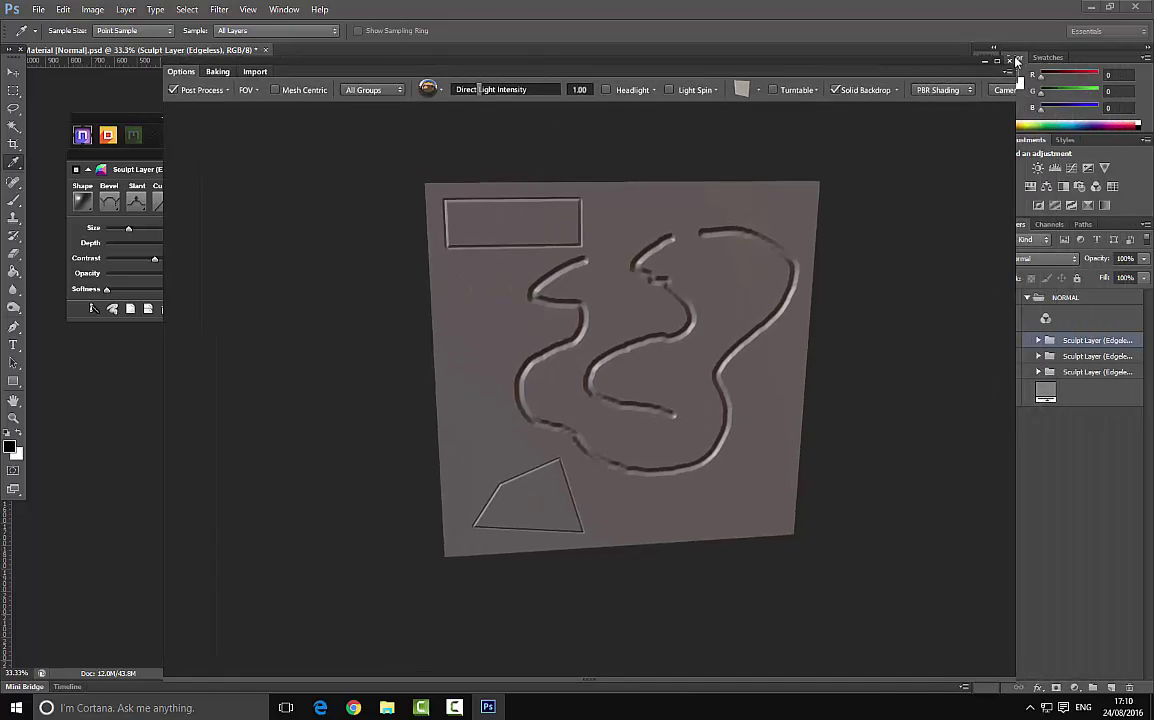
pyautogui.click(1009, 62)
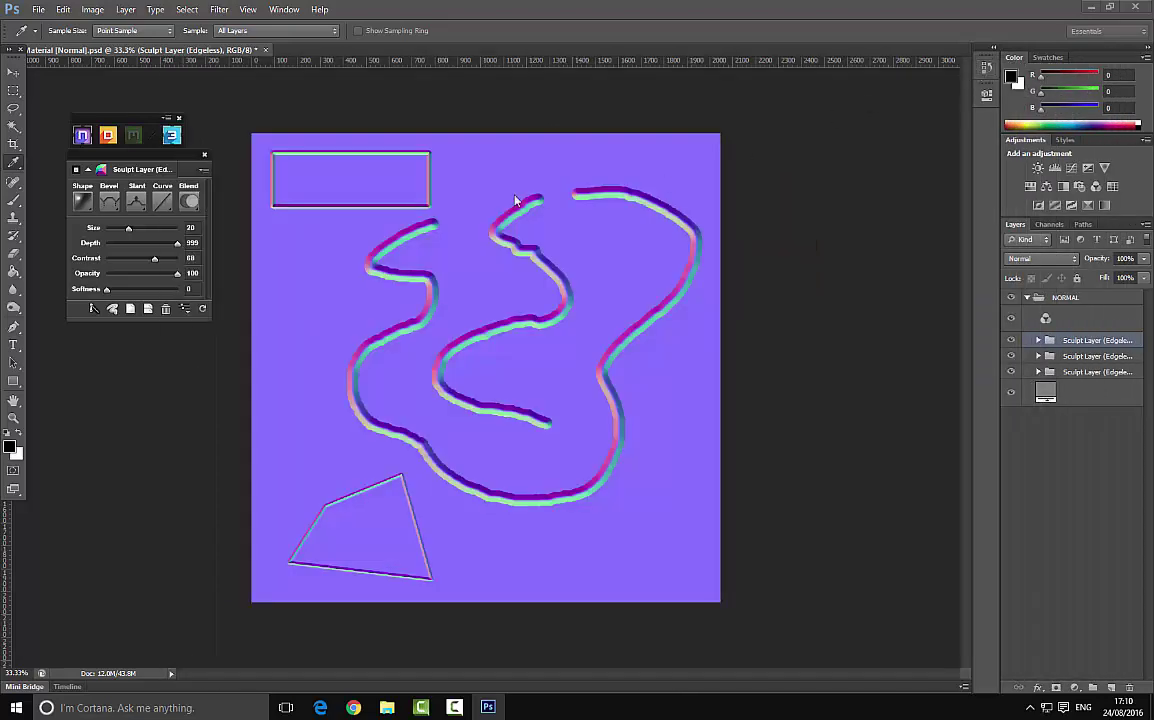